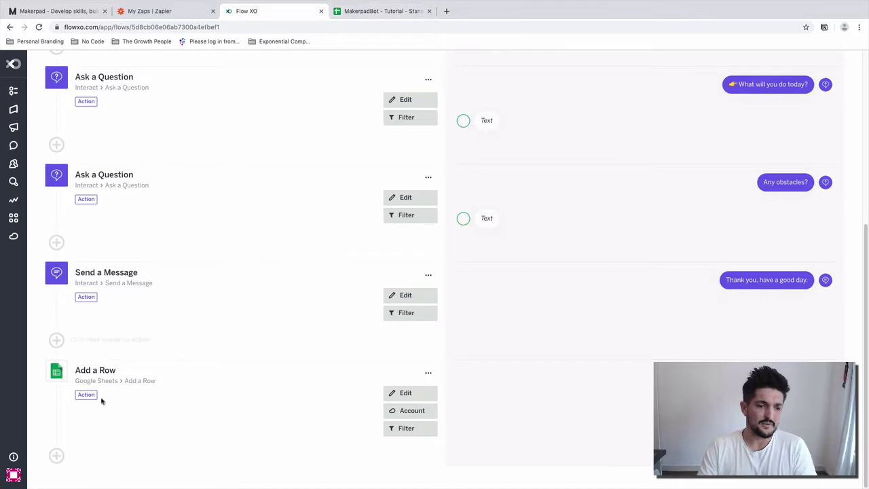
# Step: Add a Make a HTTP Request action after the Add a Row action, with method POST and content type JSON
pyautogui.click(110, 455)
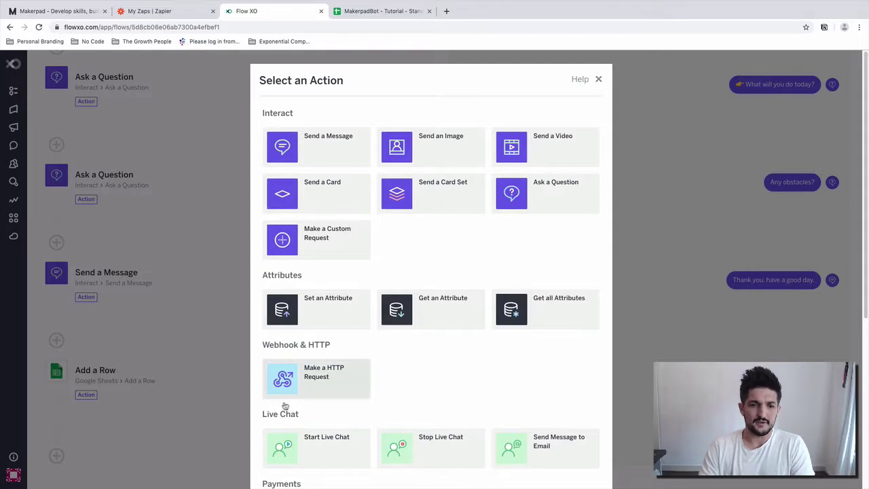
pyautogui.scroll(-1, 289, 408)
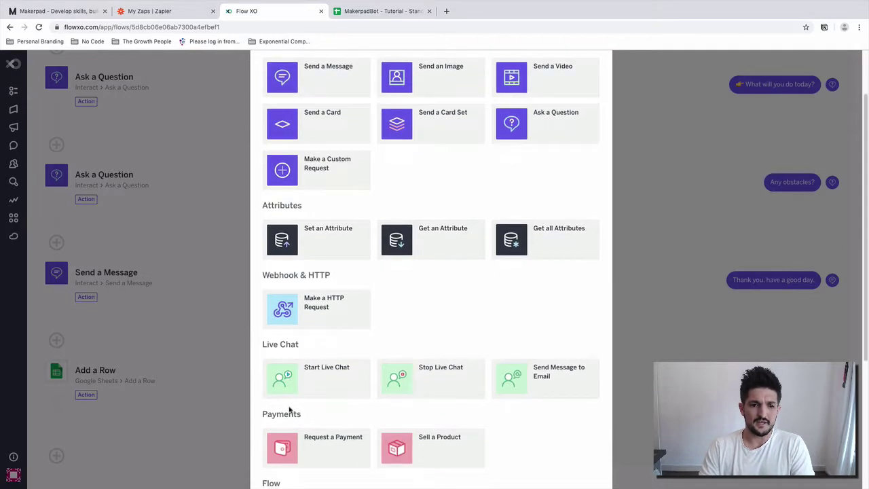
pyautogui.click(315, 312)
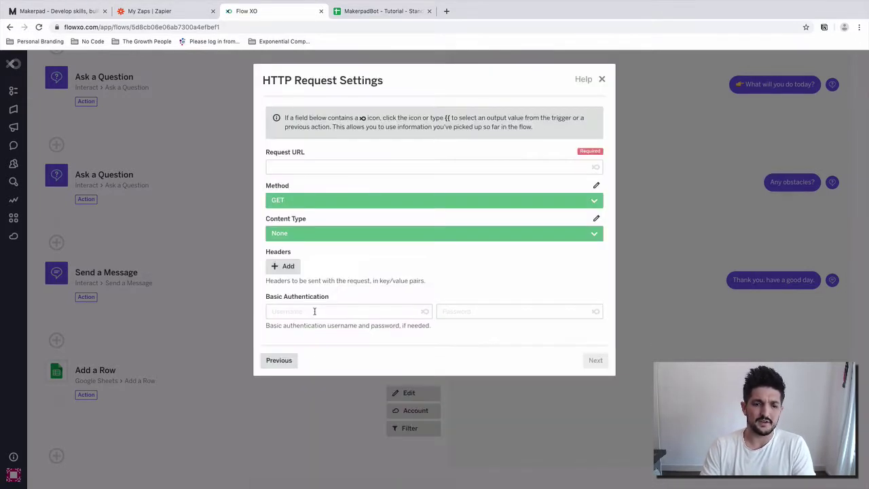
pyautogui.click(414, 199)
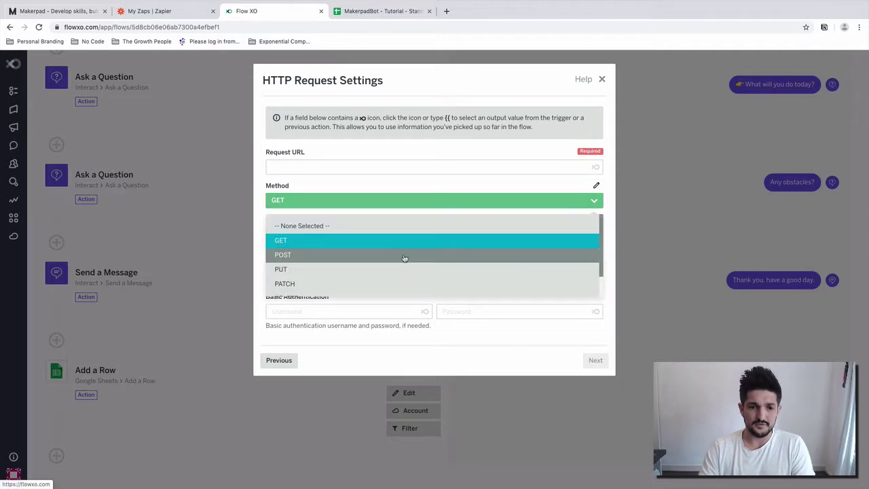
pyautogui.click(403, 255)
pyautogui.click(422, 234)
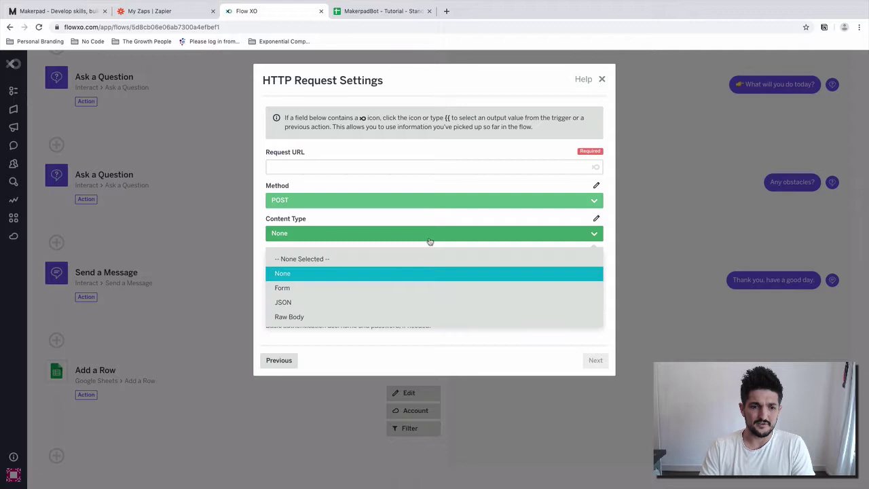
pyautogui.click(413, 303)
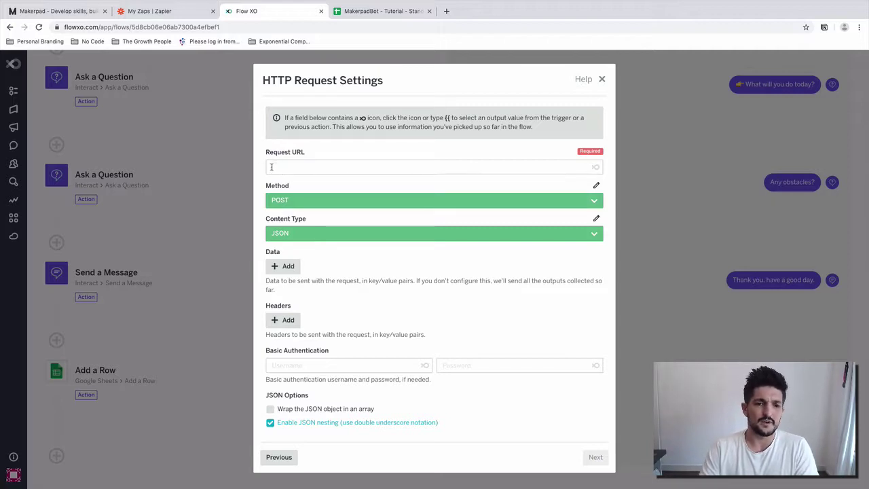
# Step: Switch to Zapier and create a new zap with Webhooks by Zapier as the trigger app and Catch Hook as its event
pyautogui.click(188, 14)
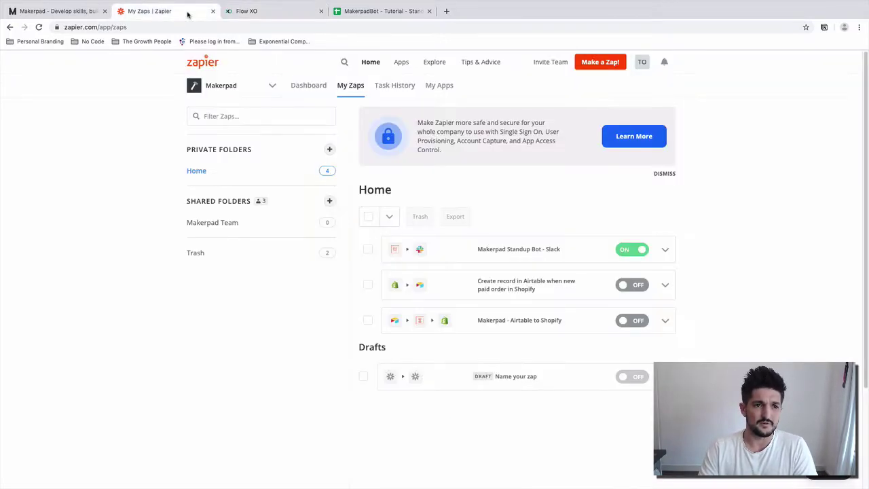
pyautogui.click(600, 63)
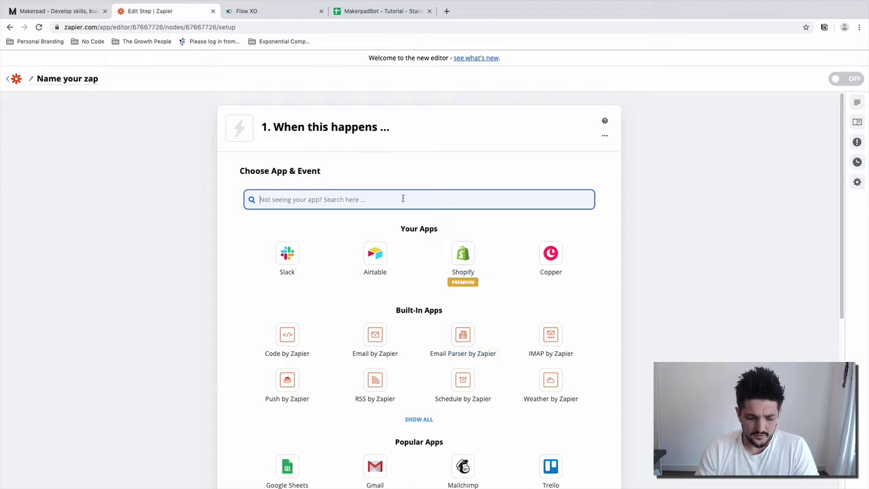
pyautogui.write('webho')
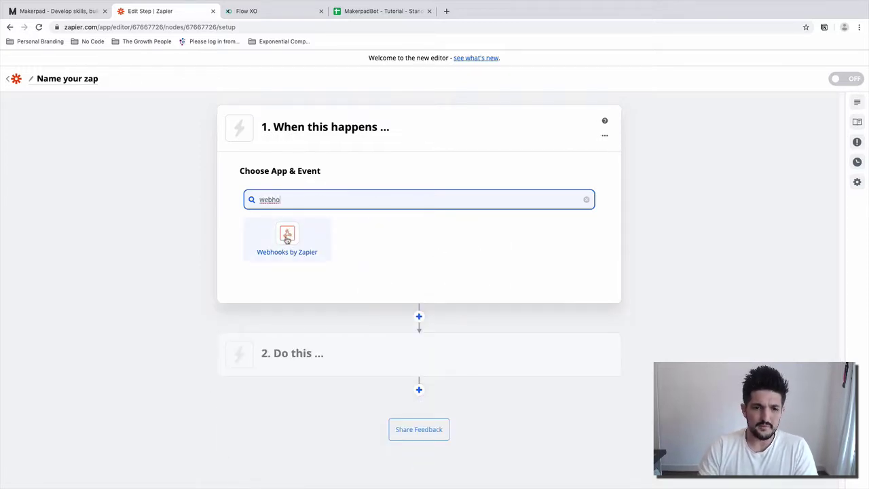
pyautogui.click(286, 239)
pyautogui.click(392, 211)
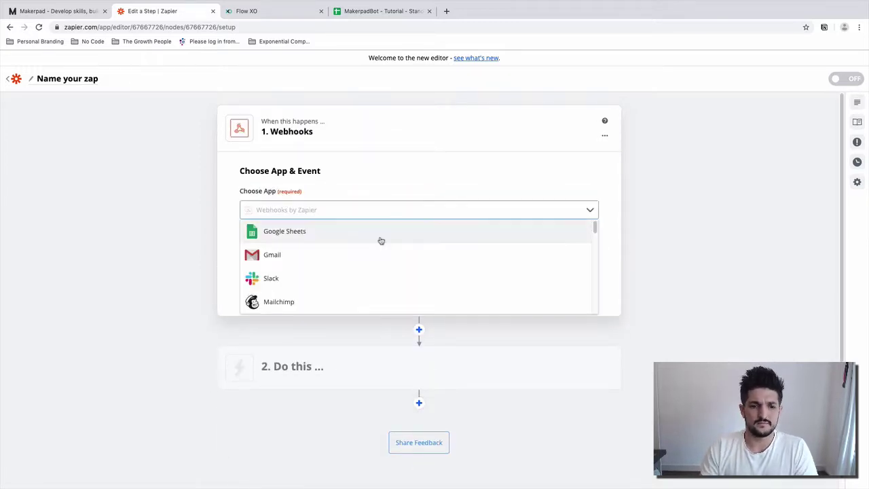
pyautogui.click(409, 183)
pyautogui.click(359, 252)
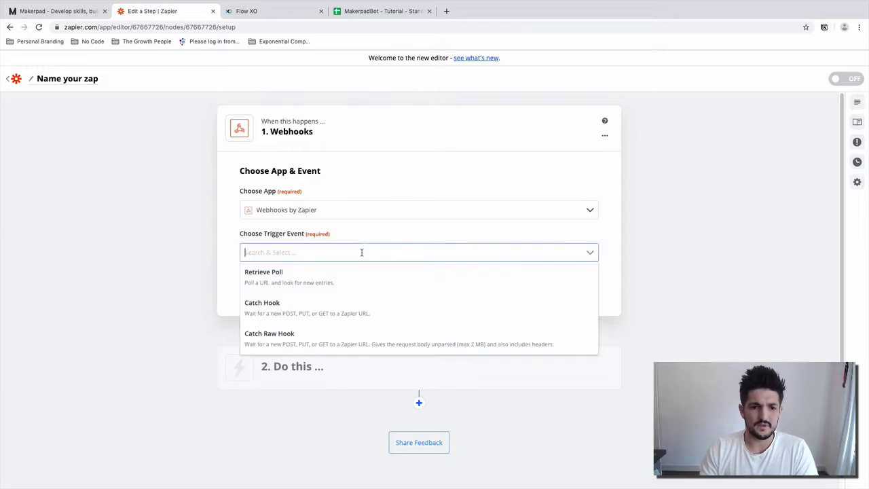
pyautogui.click(404, 311)
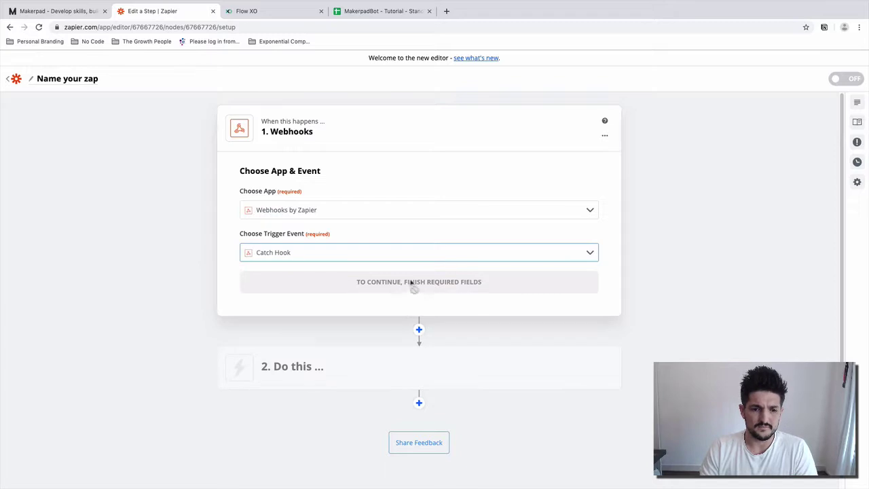
pyautogui.click(419, 288)
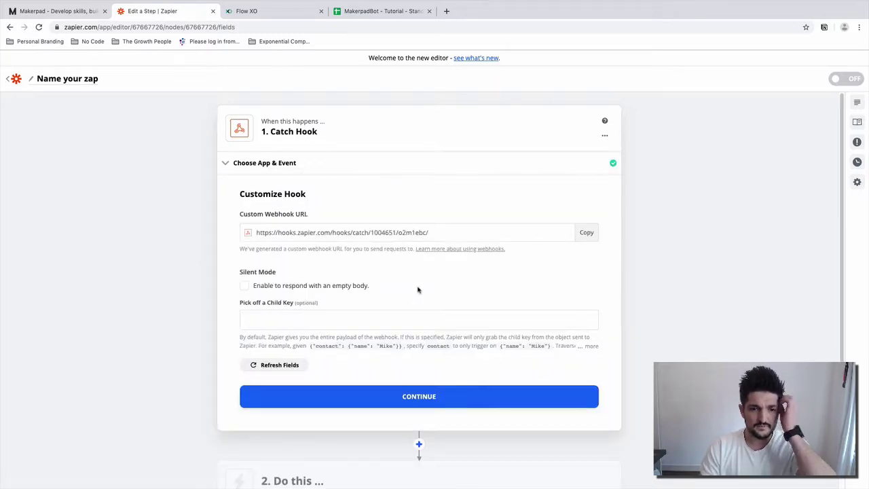
# Step: Copy the zap's custom webhook URL into the Request URL of Flow XO's HTTP request and finish the action's setup
pyautogui.tripleClick(335, 232)
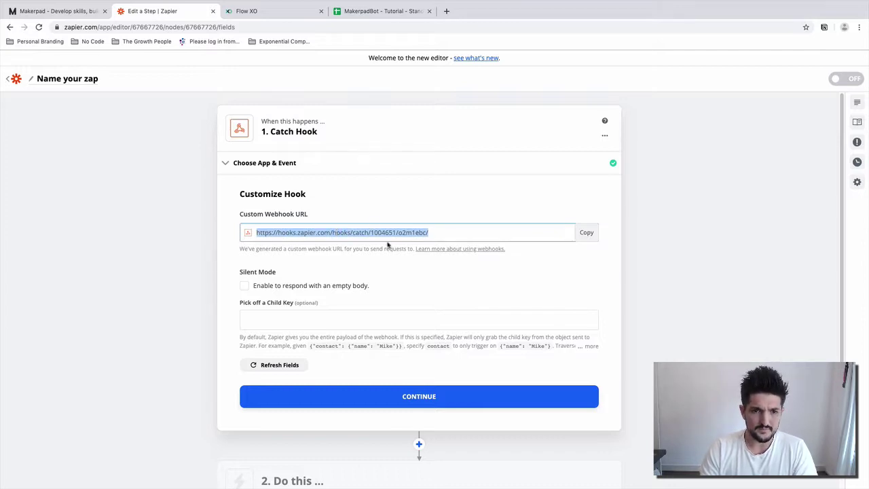
pyautogui.click(276, 12)
pyautogui.click(390, 164)
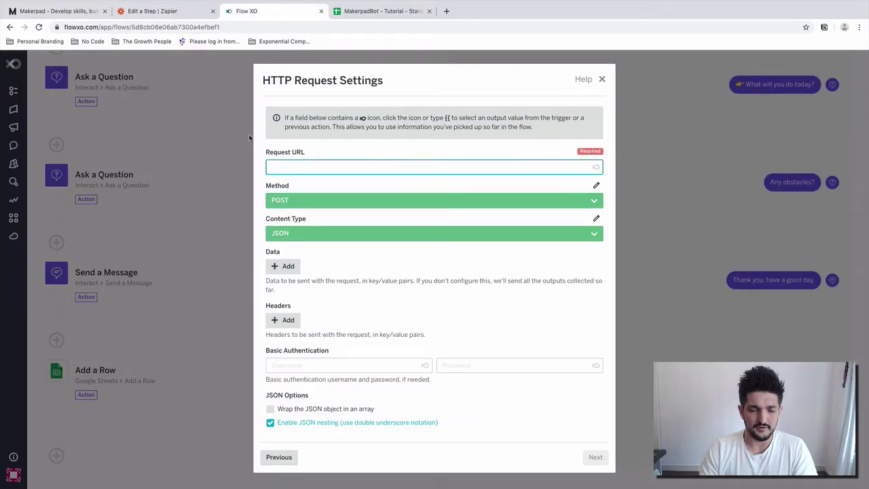
pyautogui.click(171, 12)
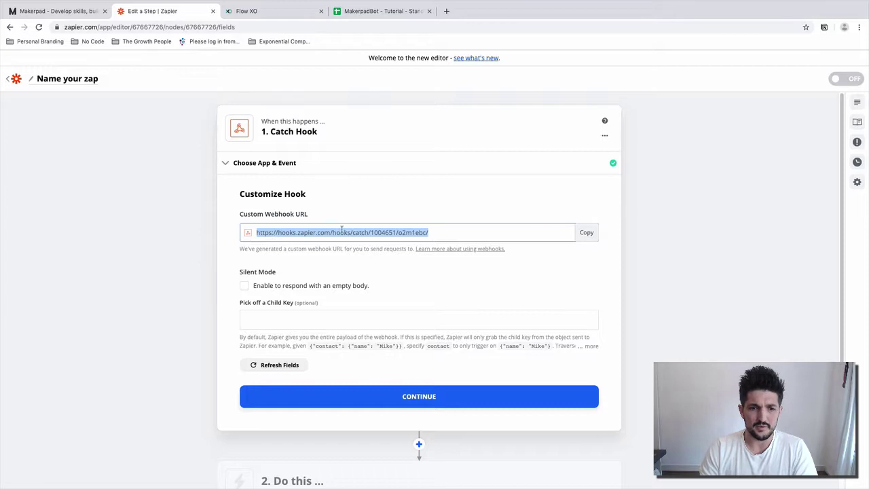
pyautogui.hotkey('ctrl', 'c')
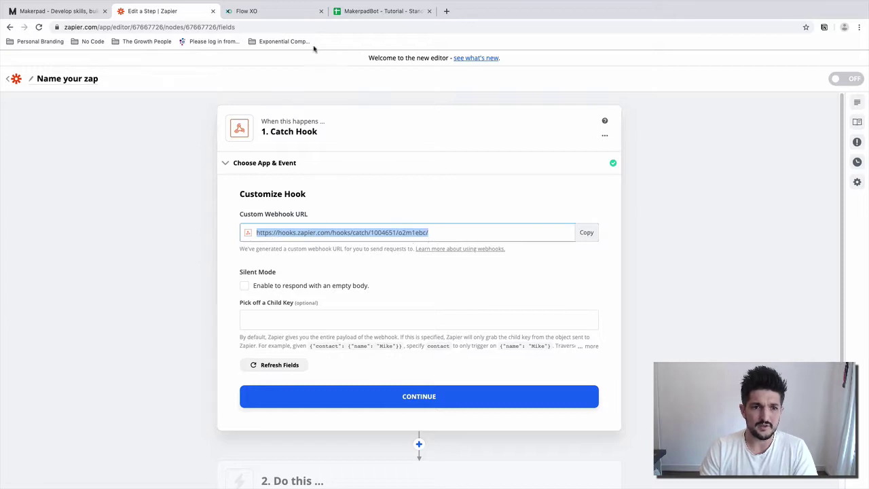
pyautogui.click(280, 12)
pyautogui.hotkey('ctrl', 'v')
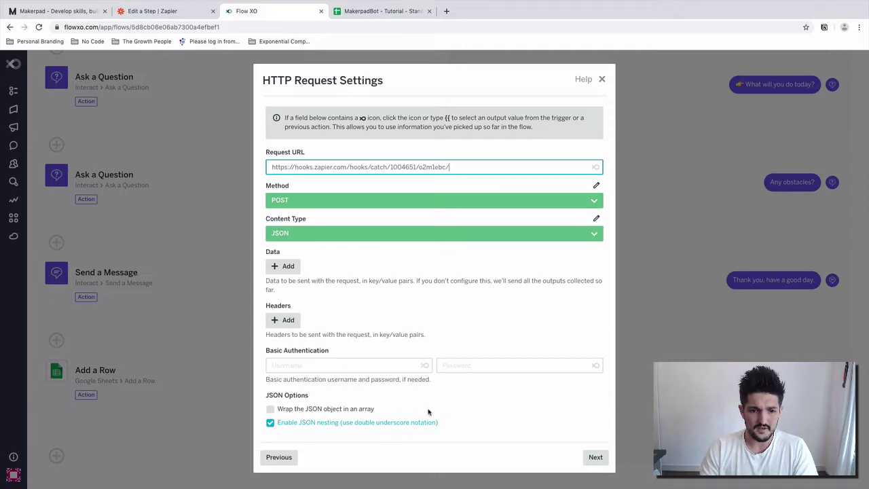
pyautogui.click(597, 456)
pyautogui.click(596, 212)
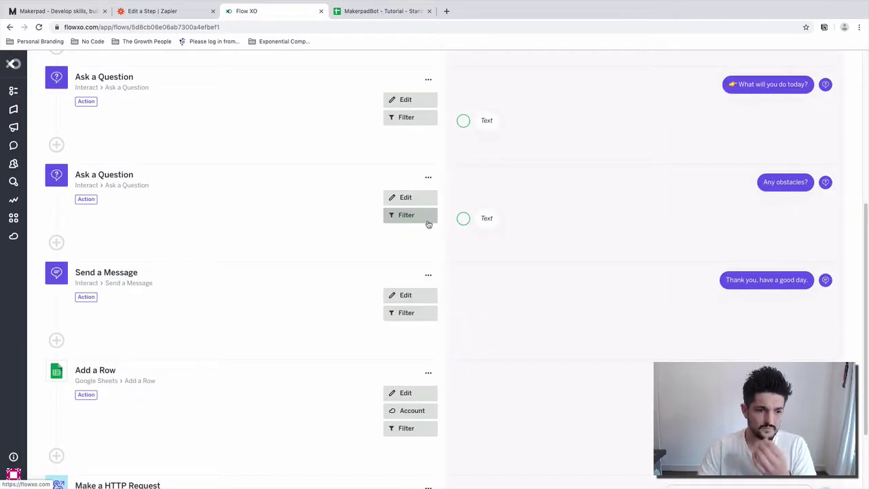
# Step: Return to Zapier, accept the Catch Hook customization and start the trigger test with Test & Continue
pyautogui.scroll(-3, 428, 222)
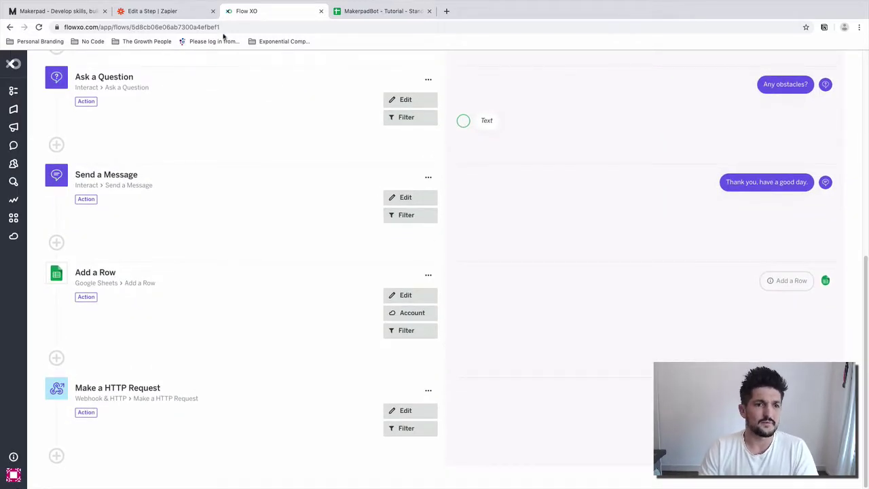
pyautogui.click(191, 13)
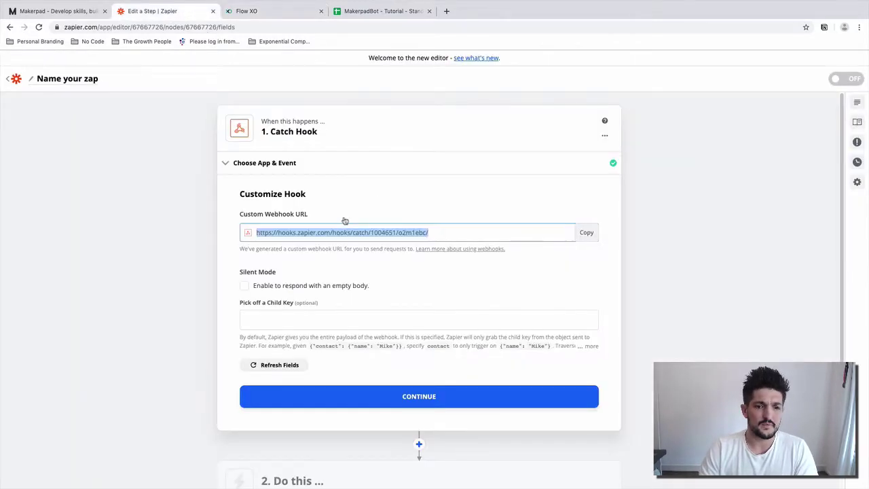
pyautogui.click(415, 399)
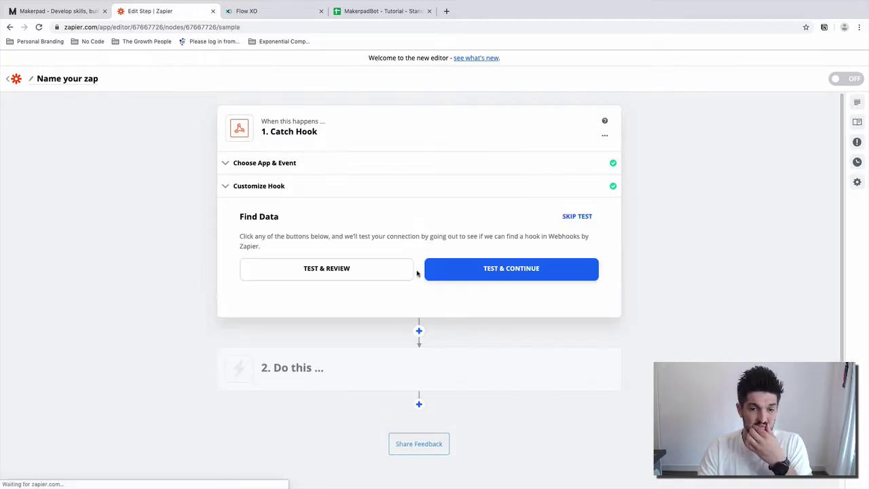
pyautogui.click(441, 270)
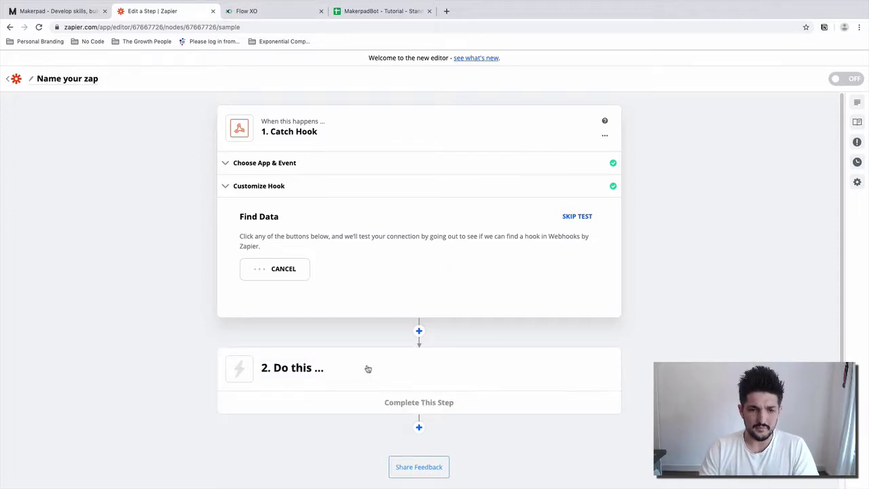
# Step: Switch to Slack and run the Makerpadbot standup by sending "me", then answering "Bot", "Another Bot" and "Nope"
pyautogui.press('super+Tab')
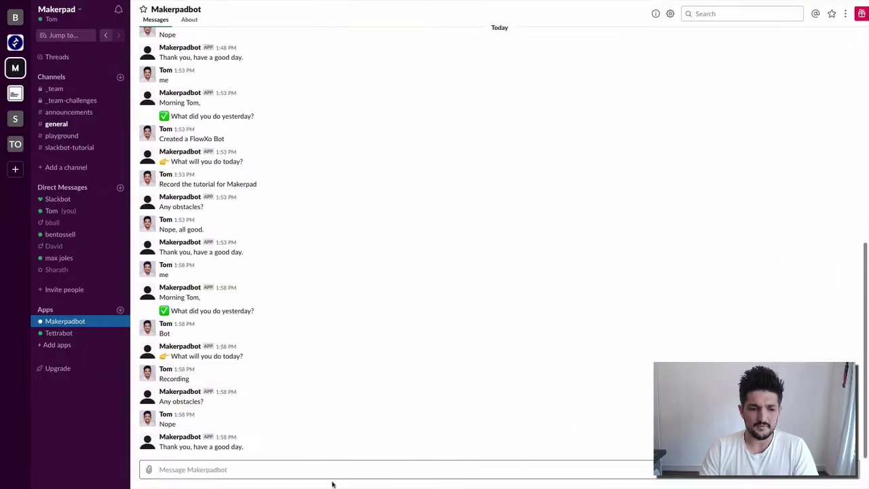
pyautogui.write('me')
pyautogui.press('Return')
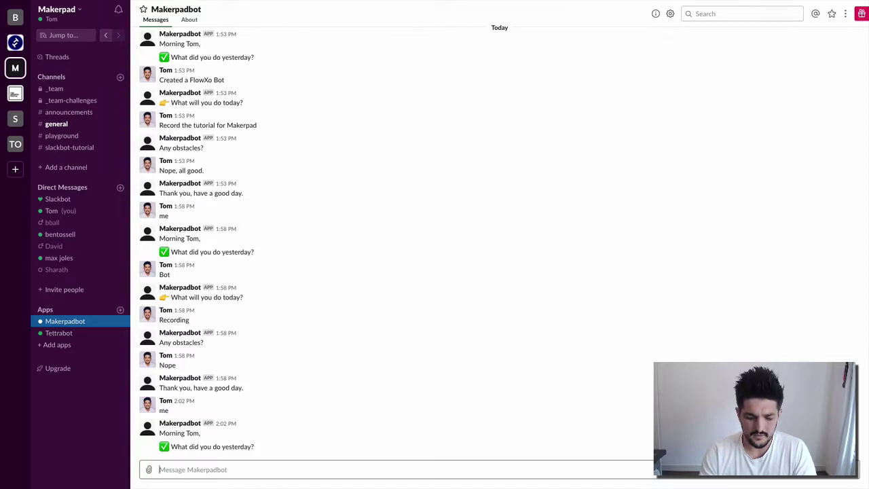
pyautogui.write('Bot')
pyautogui.press('Return')
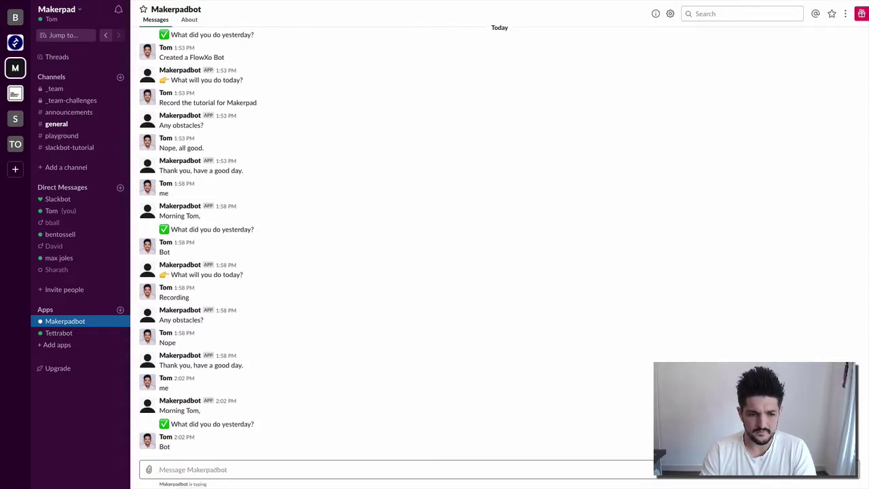
pyautogui.write('Another')
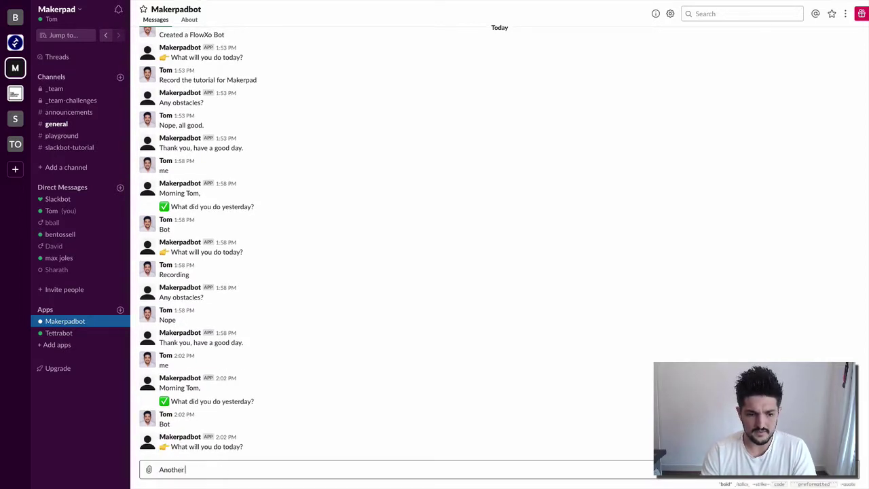
pyautogui.write(' Bot')
pyautogui.press('Return')
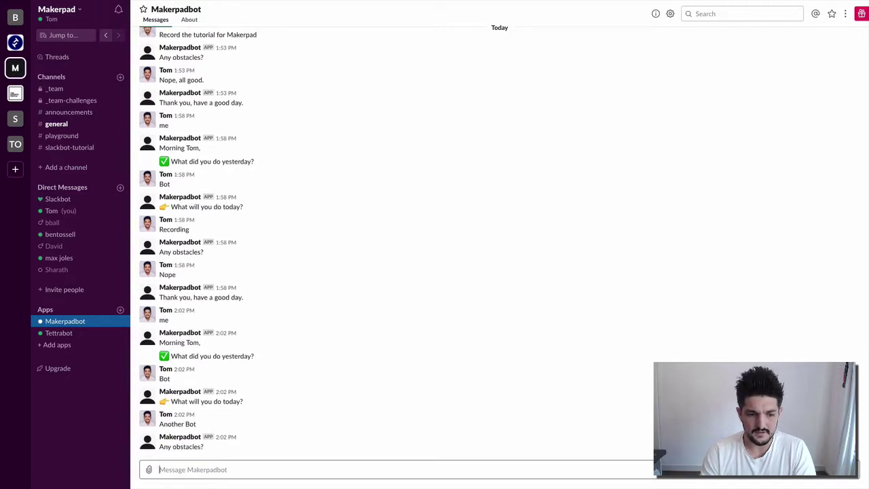
pyautogui.write('Nope')
pyautogui.press('Return')
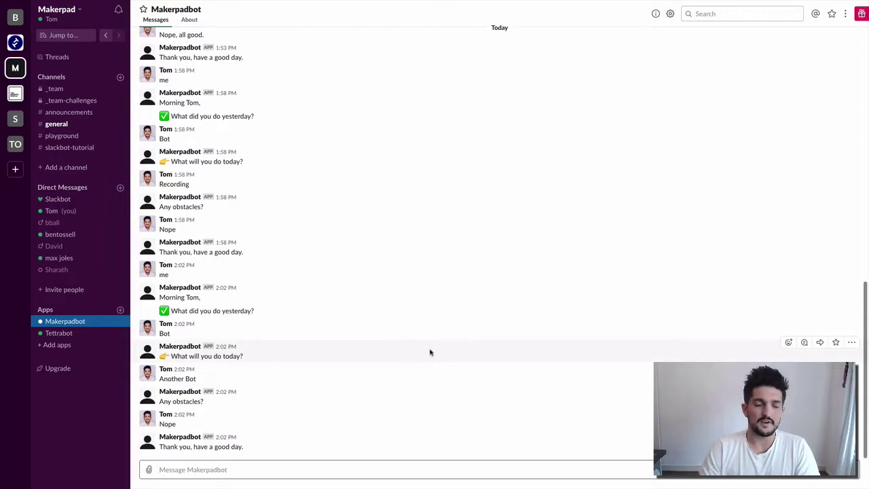
# Step: Return to Zapier and examine the fields of the Hook A sample under the Catch Hook trigger's Find Data section
pyautogui.press('super')
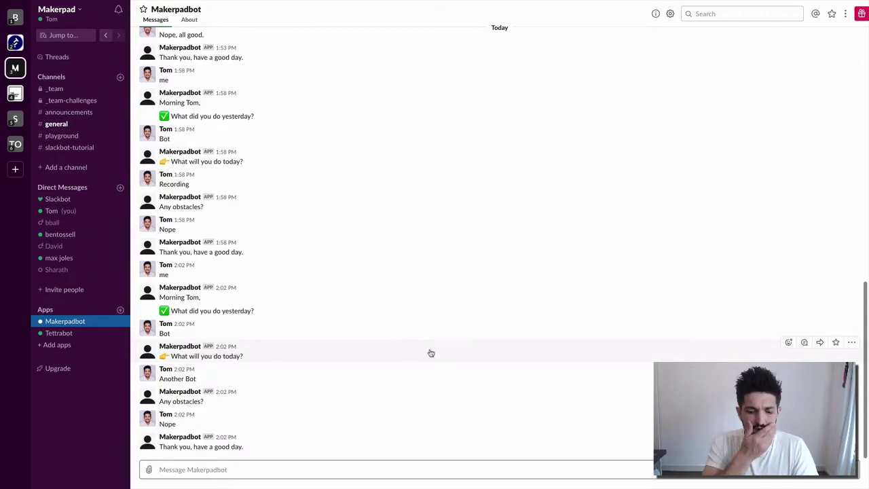
pyautogui.press('super+Tab')
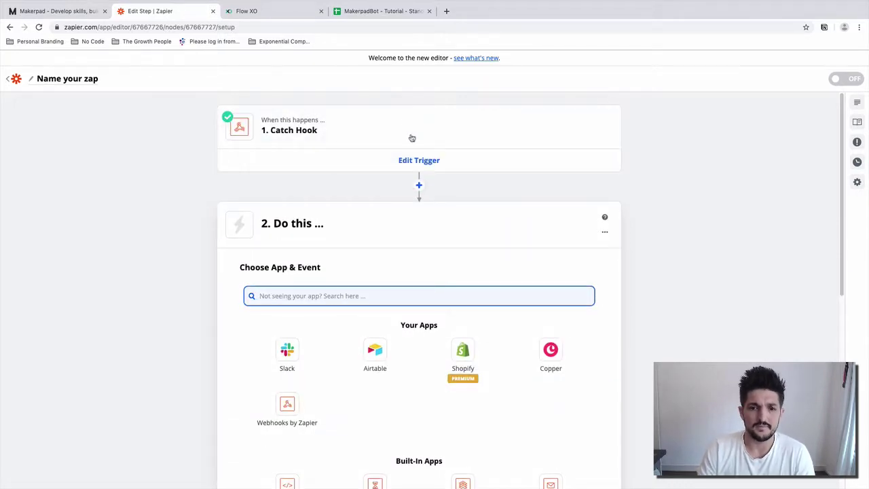
pyautogui.click(411, 138)
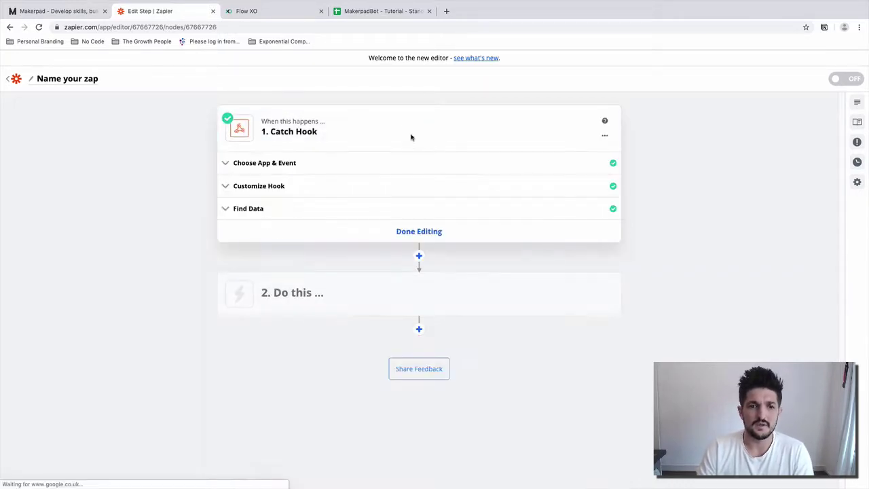
pyautogui.click(429, 214)
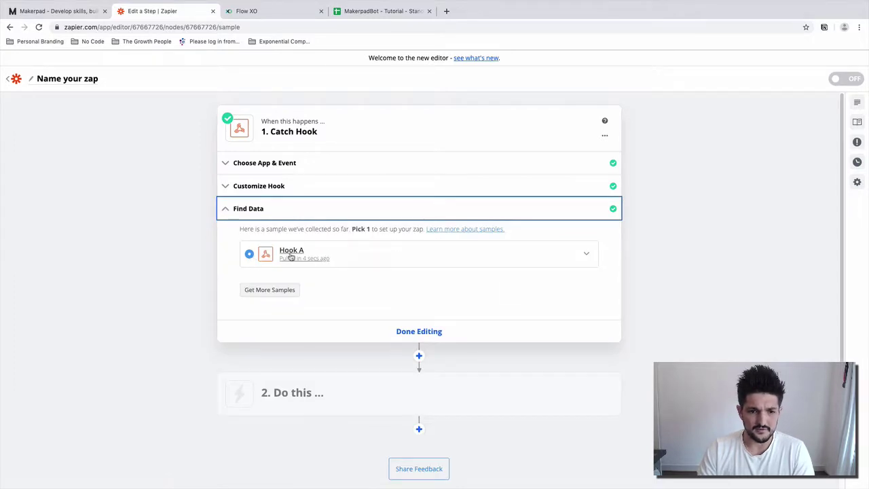
pyautogui.click(587, 253)
pyautogui.scroll(-1, 434, 370)
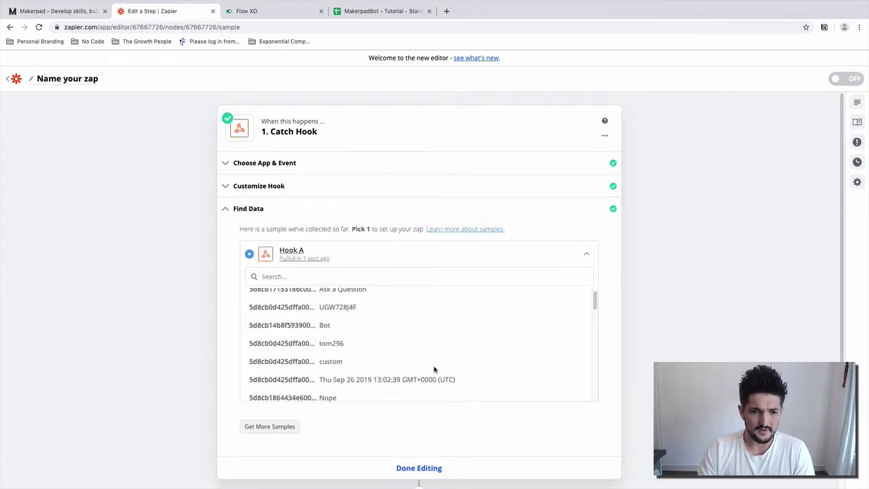
pyautogui.scroll(-10, 435, 370)
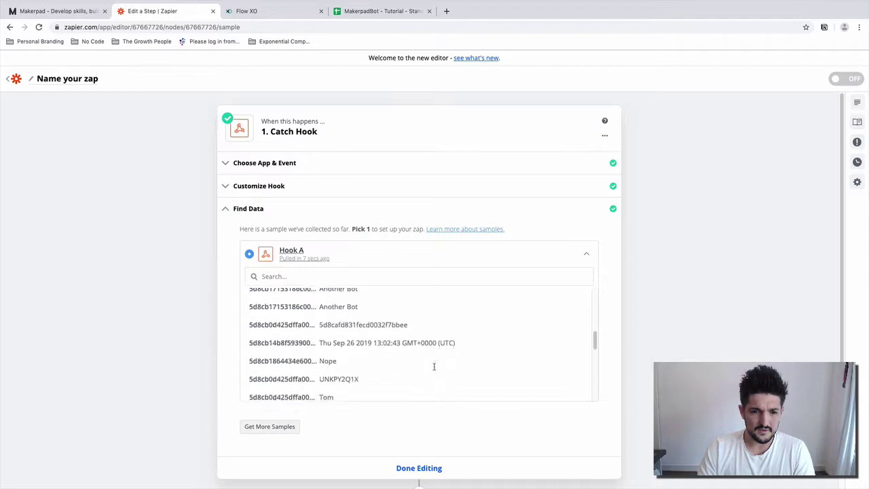
# Step: Check the remaining Hook A sample fields and finish editing the Catch Hook trigger
pyautogui.scroll(-10, 434, 367)
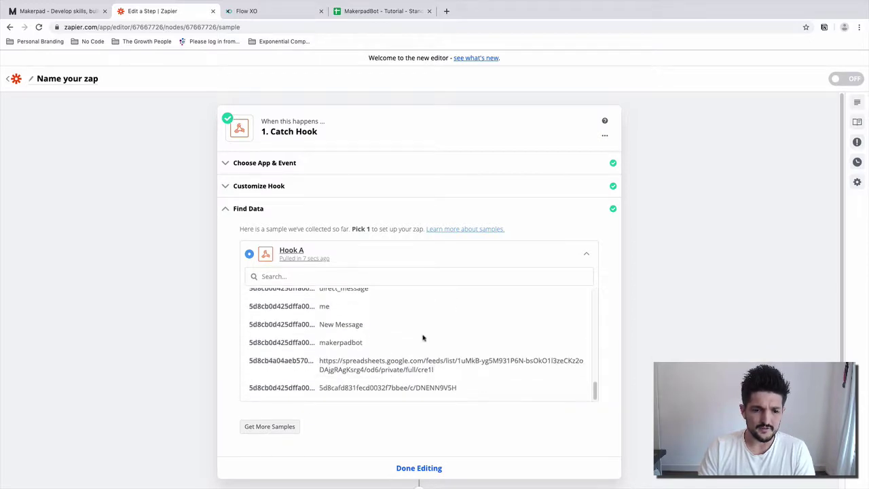
pyautogui.scroll(15, 421, 334)
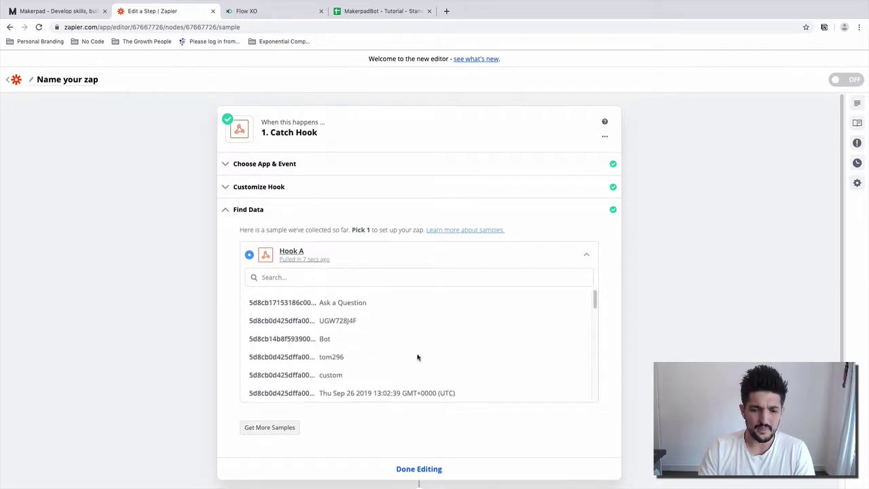
pyautogui.click(427, 468)
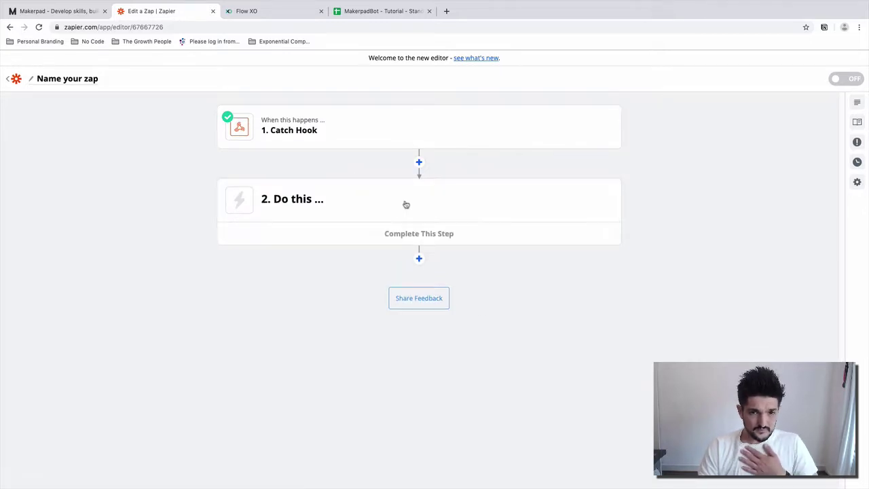
# Step: Set up the zap's second step with Digest by Zapier and the Append Entry and Schedule Digest event, then continue to its customization
pyautogui.click(414, 203)
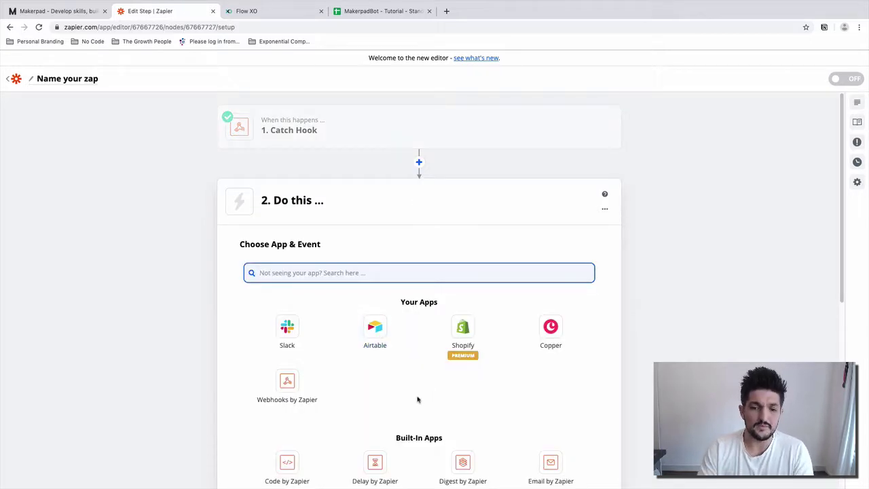
pyautogui.scroll(-3, 417, 405)
pyautogui.scroll(1, 416, 406)
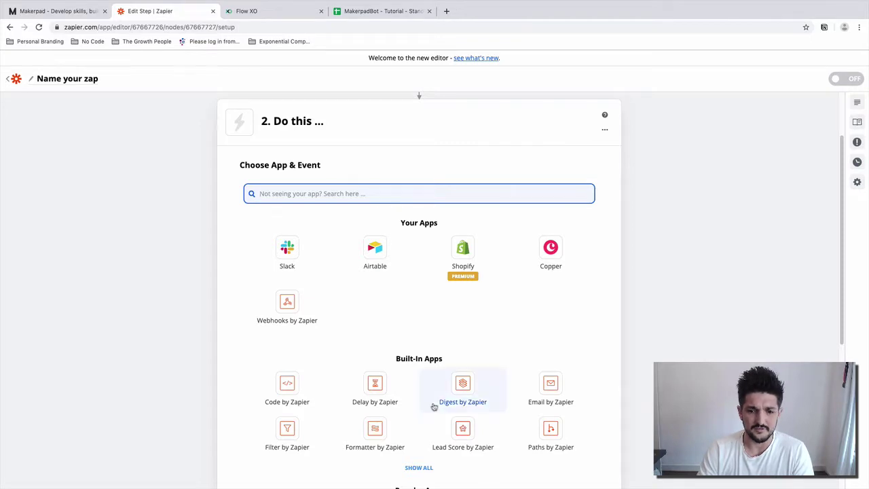
pyautogui.click(462, 386)
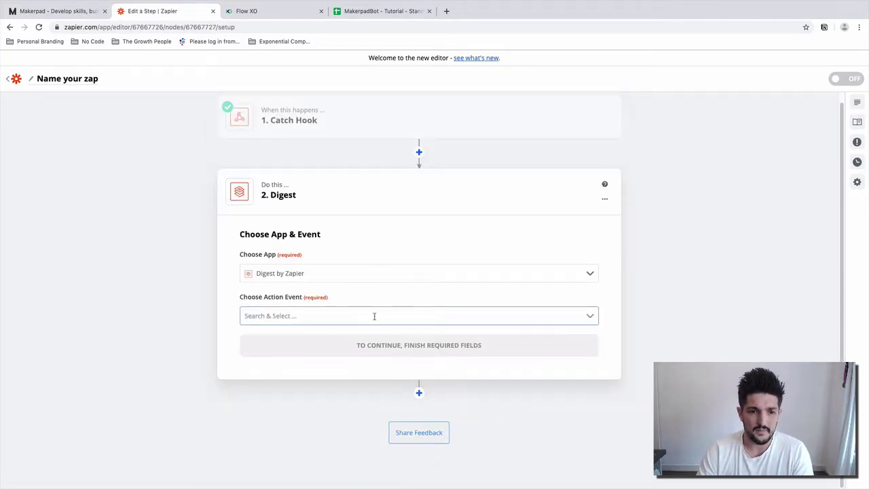
pyautogui.click(373, 315)
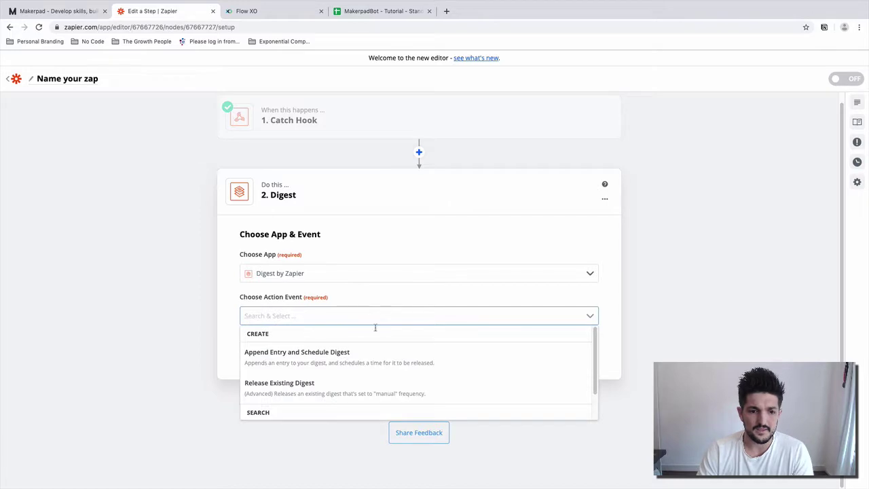
pyautogui.click(410, 362)
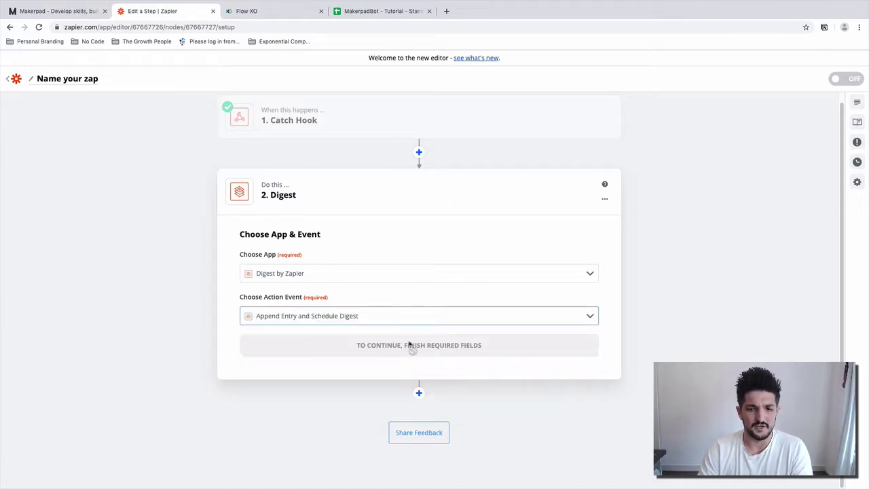
pyautogui.click(411, 345)
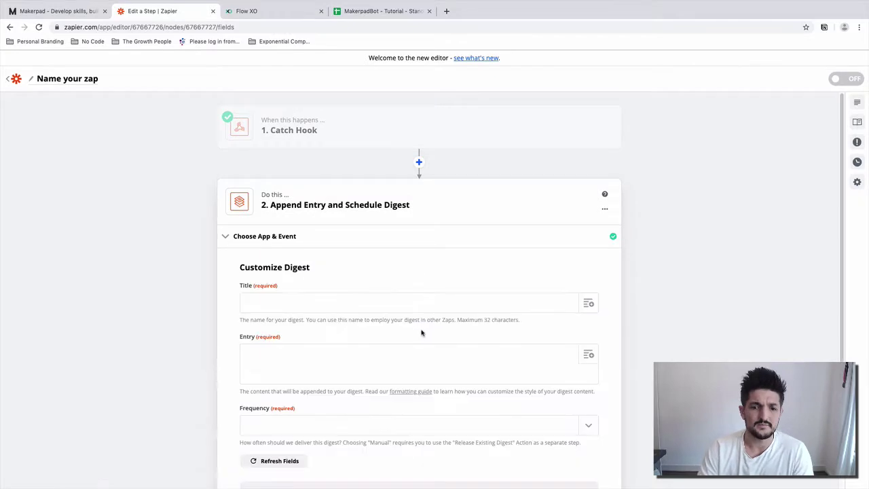
# Step: Title the digest "Daily Stand Up"
pyautogui.write('Dai')
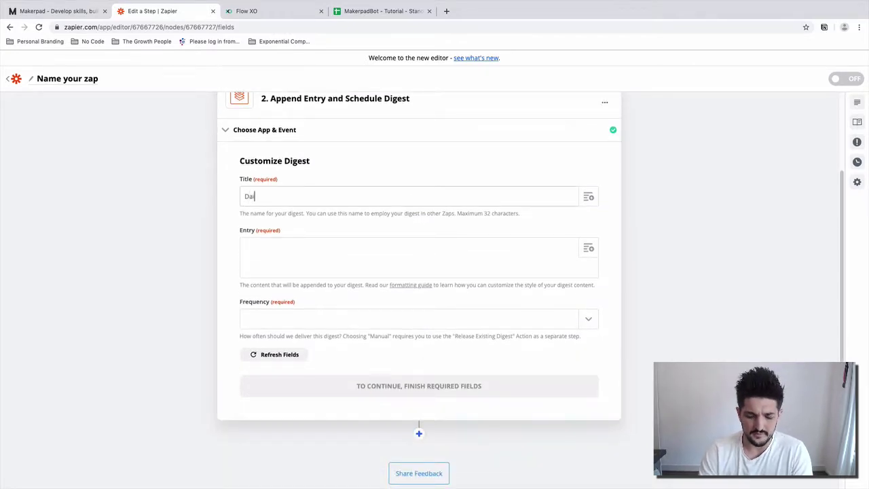
pyautogui.write('ly Sta')
pyautogui.press('BackSpace')
pyautogui.write('tans')
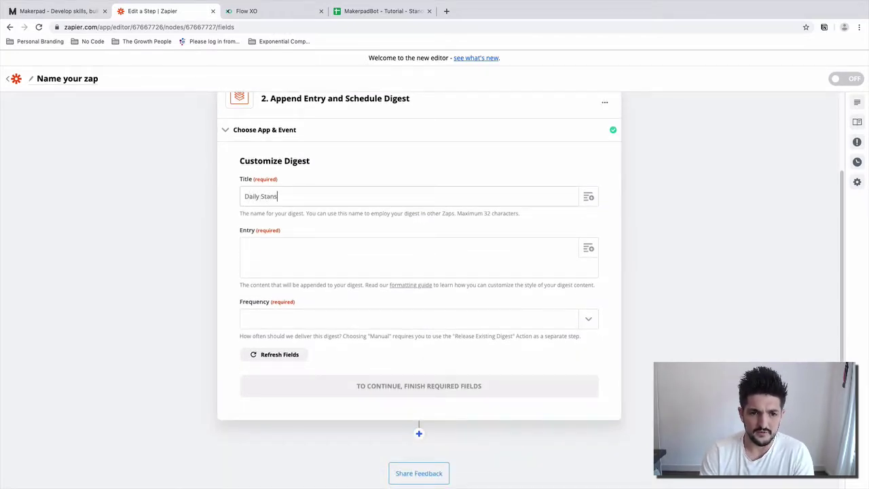
pyautogui.press('BackSpace')
pyautogui.write('d Up')
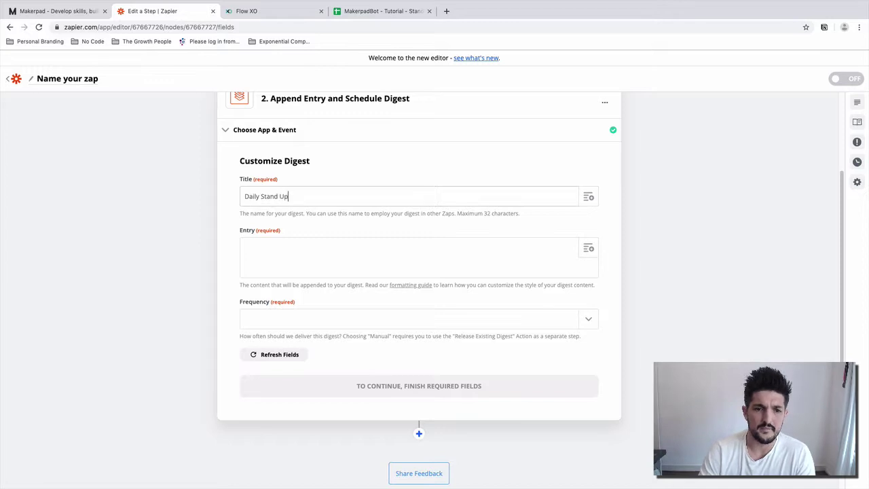
# Step: Write "Stand up complete." and, as a separate paragraph, "Here is the compiled info." in the digest's Entry, followed by a new line
pyautogui.click(396, 253)
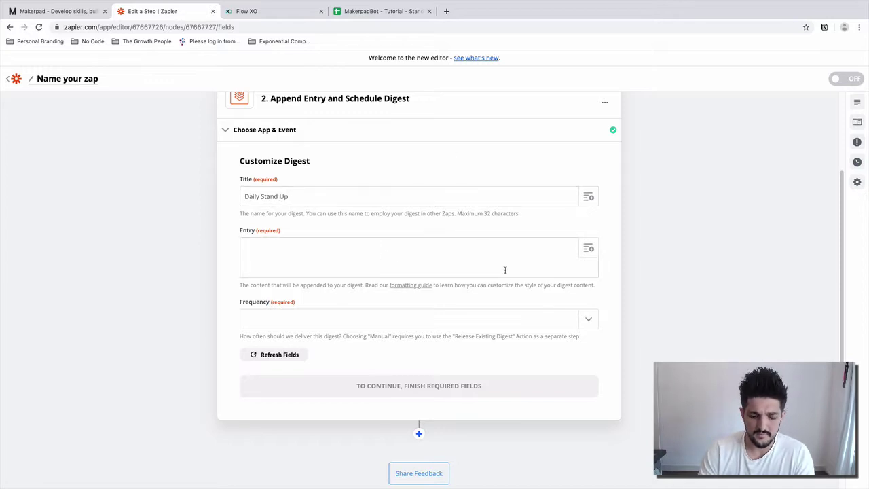
pyautogui.write('Stand')
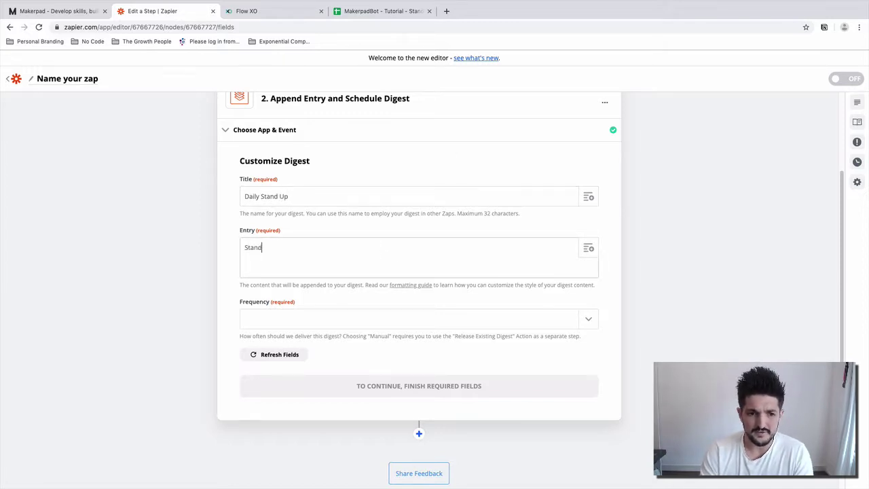
pyautogui.write(' up complete')
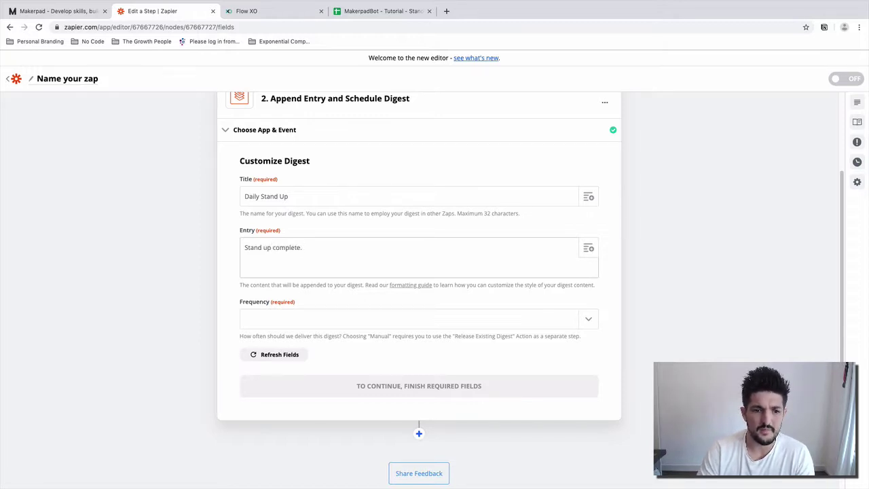
pyautogui.write('.')
pyautogui.press('Return')
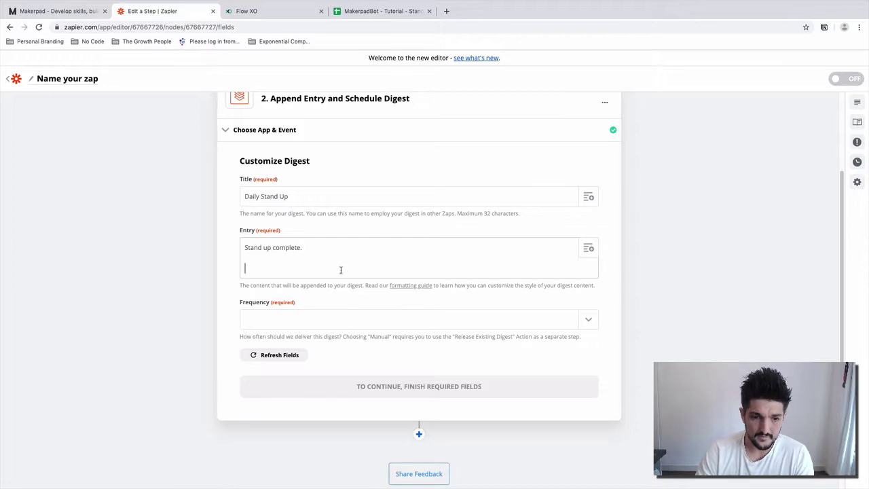
pyautogui.write('Here is the complie')
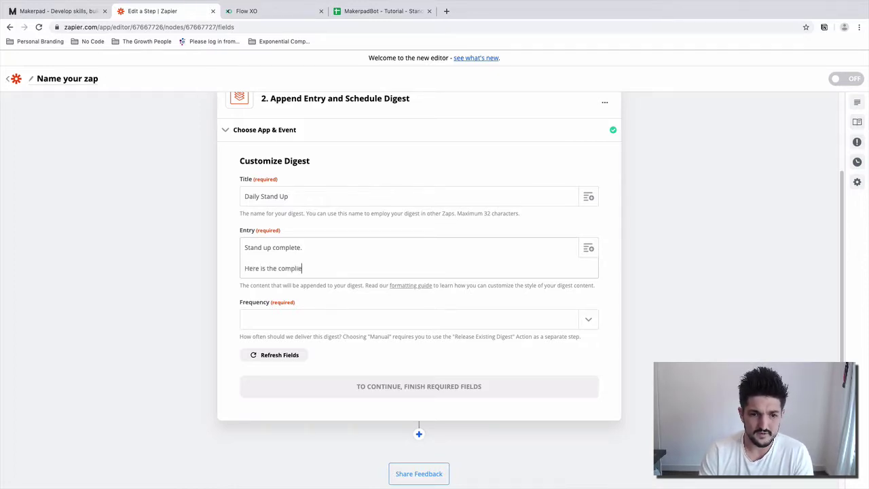
pyautogui.press('BackSpace')
pyautogui.press('BackSpace')
pyautogui.press('BackSpace')
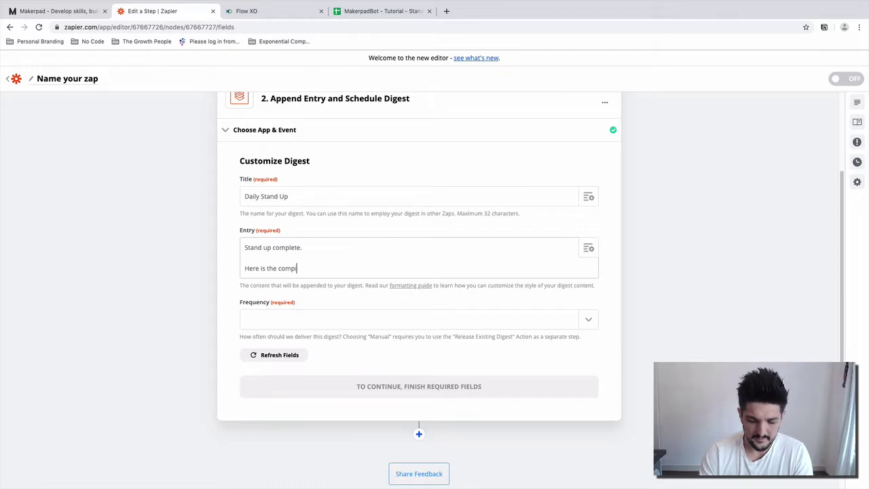
pyautogui.write('iled info.')
pyautogui.press('Return')
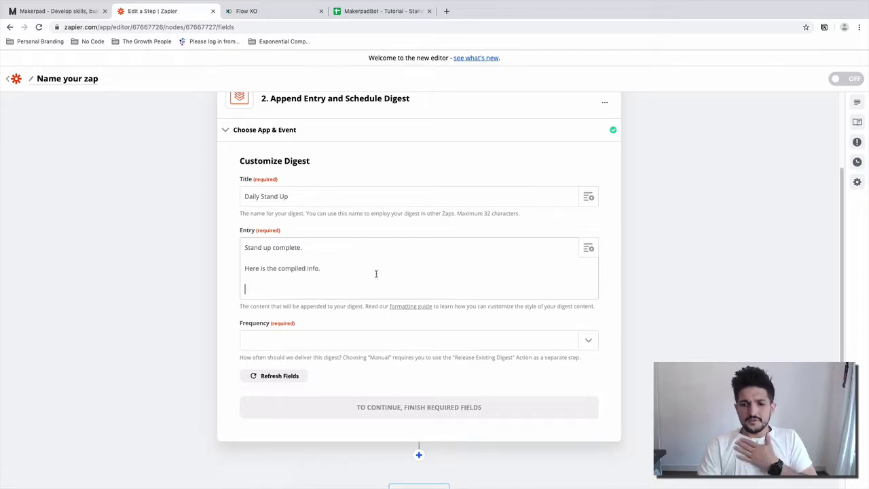
# Step: Insert the Catch Hook's User First Name field below the text in the digest's Entry
pyautogui.click(588, 249)
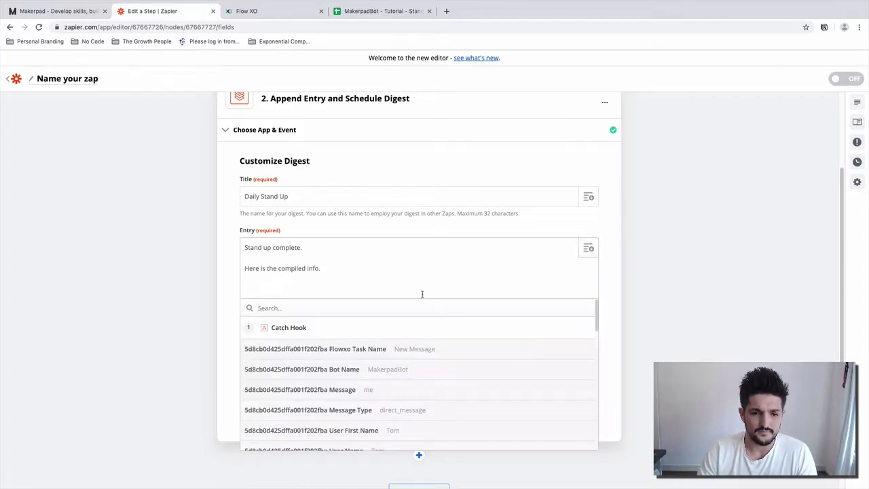
pyautogui.scroll(-2, 606, 384)
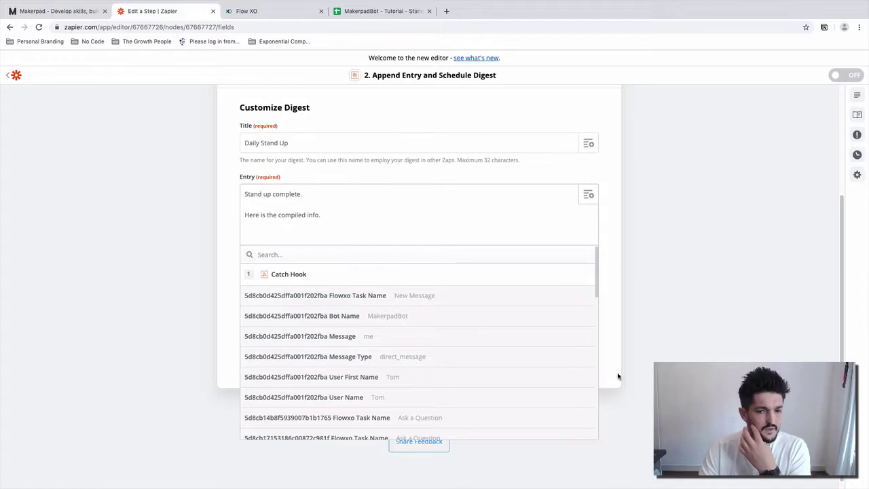
pyautogui.scroll(-1, 617, 376)
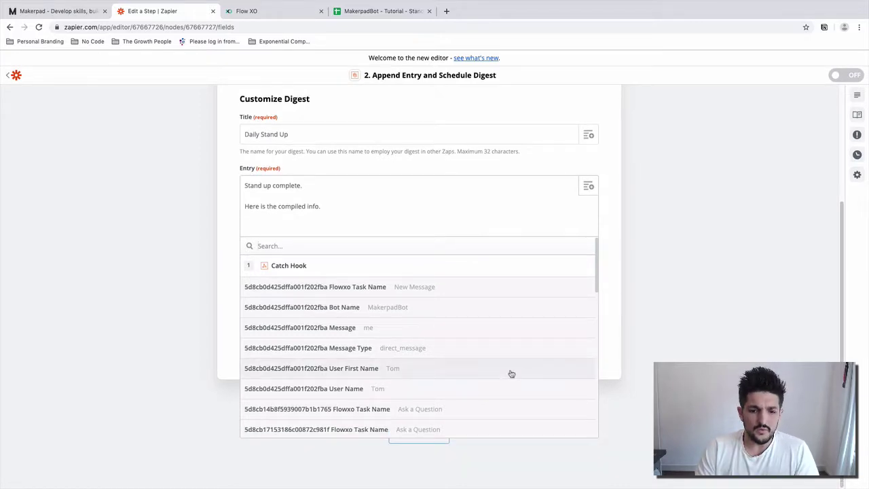
pyautogui.scroll(-2, 511, 373)
pyautogui.scroll(2, 511, 374)
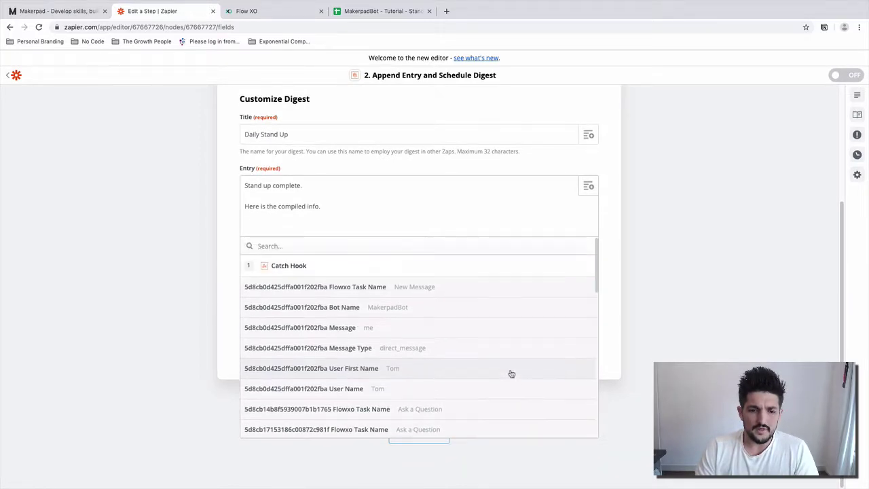
pyautogui.click(414, 370)
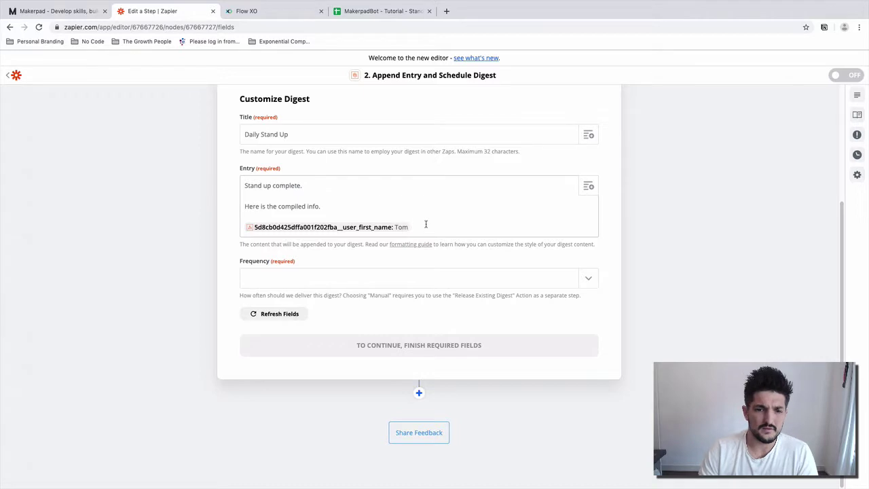
# Step: On a new line of the Entry, insert the first "Ask a Question" Flowxo Task Name field from the Catch Hook data
pyautogui.press('Return')
pyautogui.click(588, 187)
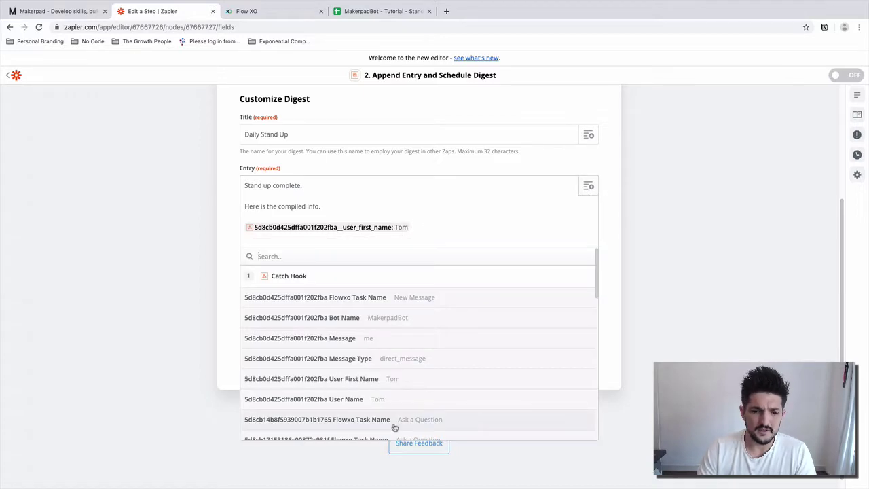
pyautogui.scroll(-4, 394, 424)
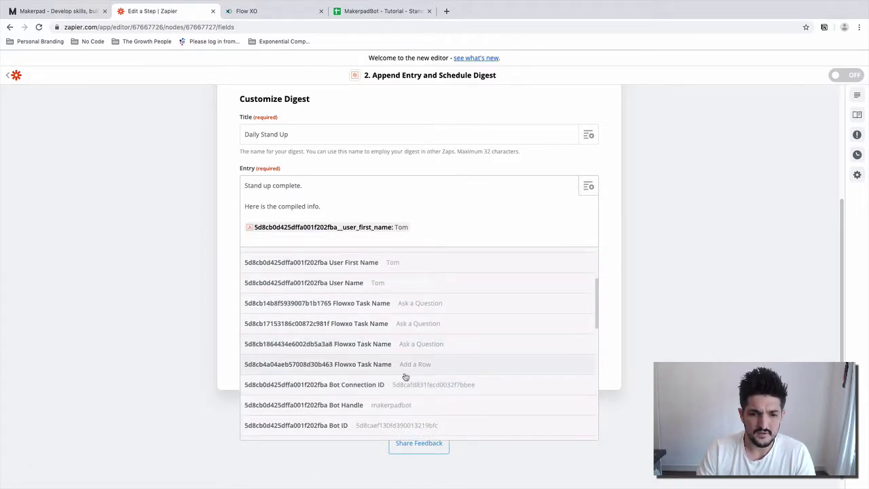
pyautogui.scroll(-5, 405, 376)
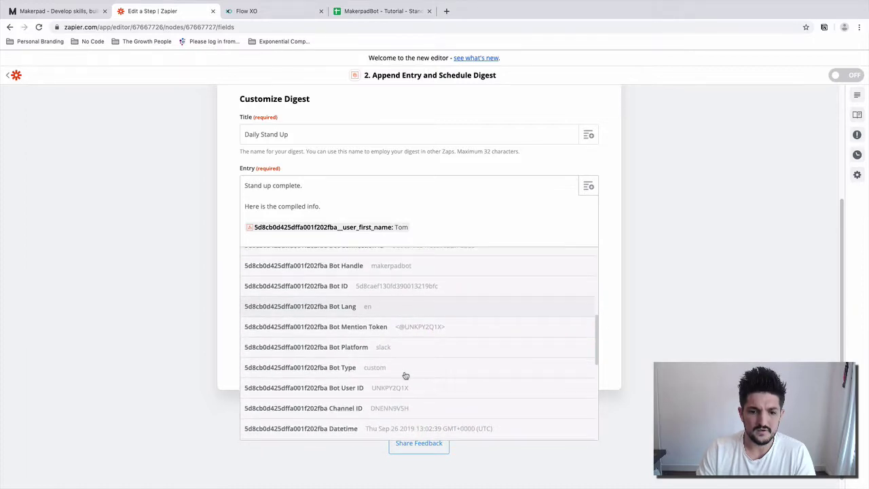
pyautogui.scroll(-2, 405, 375)
pyautogui.scroll(-6, 406, 374)
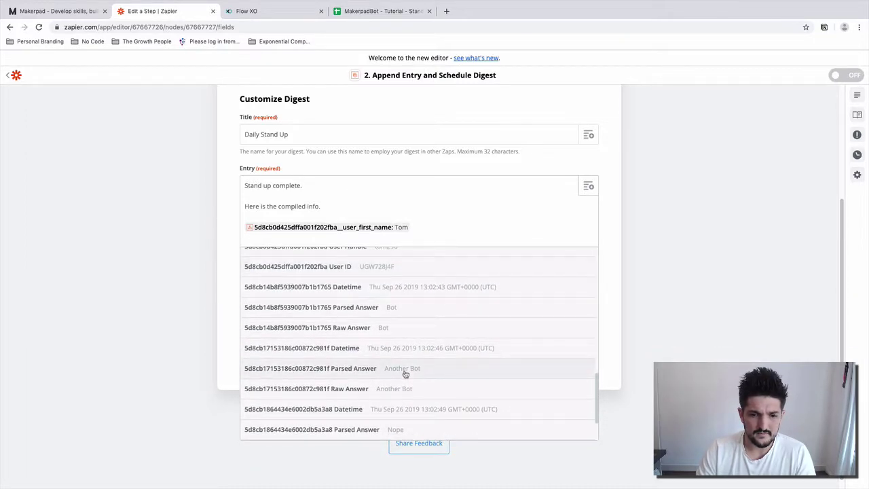
pyautogui.scroll(10, 405, 373)
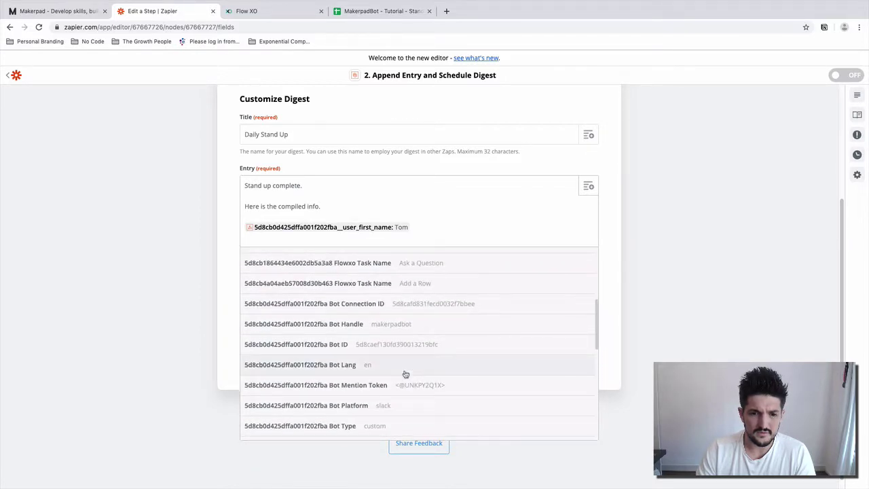
pyautogui.scroll(5, 413, 285)
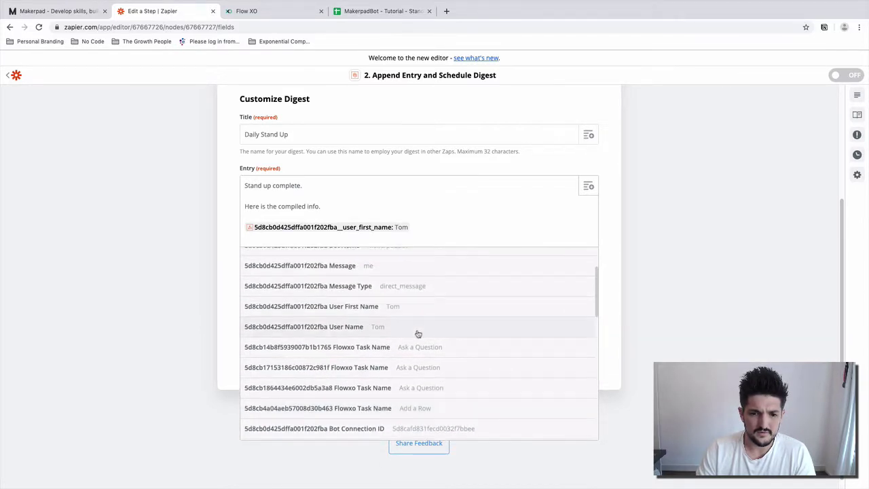
pyautogui.scroll(3, 418, 334)
pyautogui.scroll(-3, 418, 334)
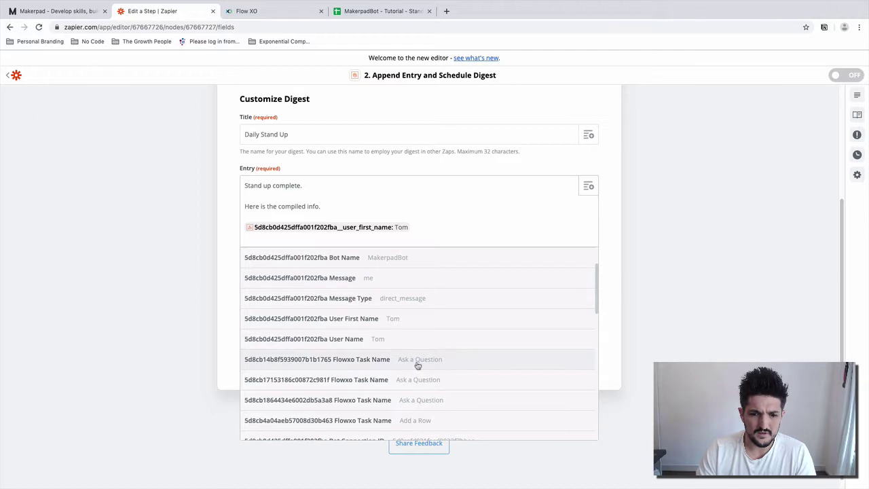
pyautogui.scroll(-1, 417, 349)
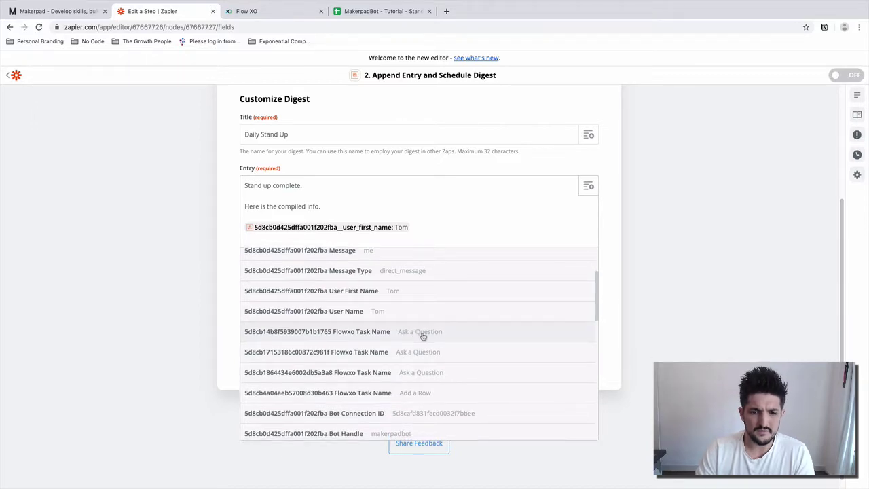
pyautogui.click(424, 332)
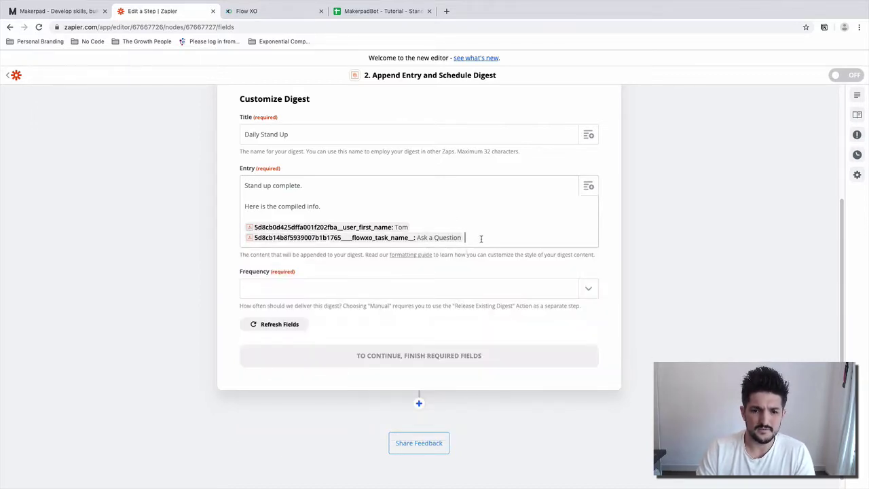
# Step: After the first question's task name in the Entry, add a hyphen and the first question's Parsed Answer field, followed by a new line
pyautogui.click(588, 185)
pyautogui.scroll(-5, 426, 339)
pyautogui.scroll(-2, 426, 350)
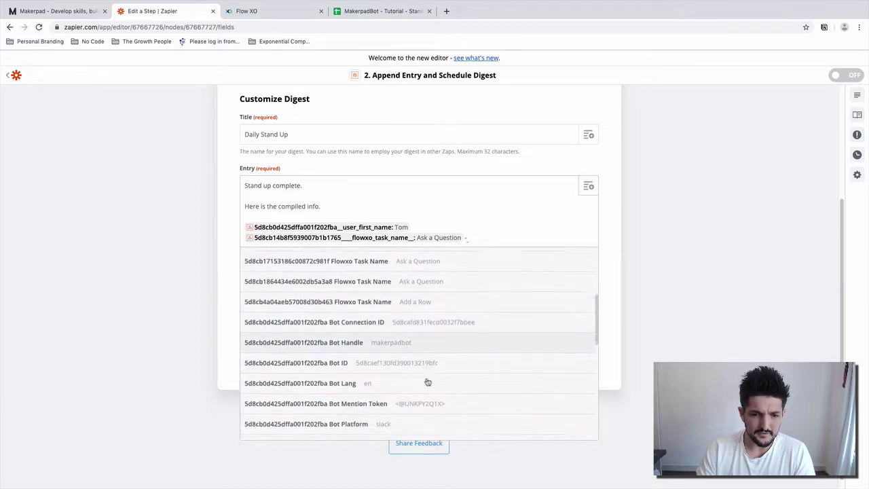
pyautogui.scroll(4, 426, 343)
pyautogui.scroll(-6, 428, 338)
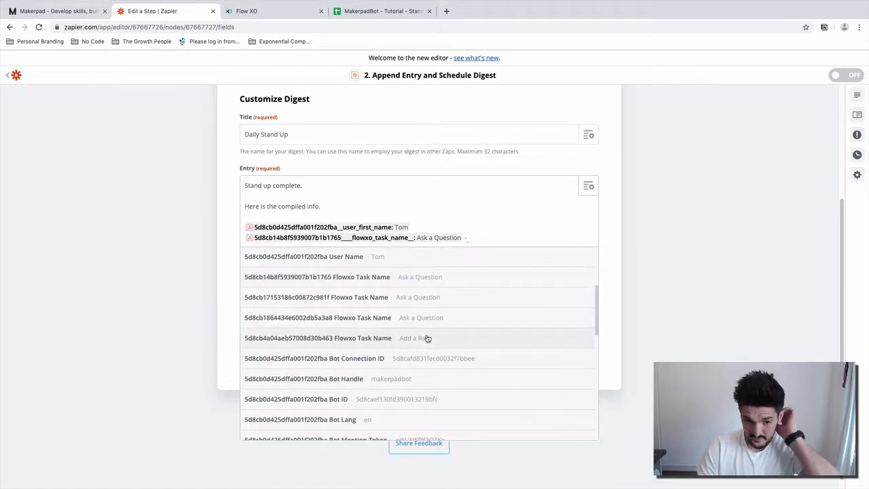
pyautogui.scroll(-5, 428, 338)
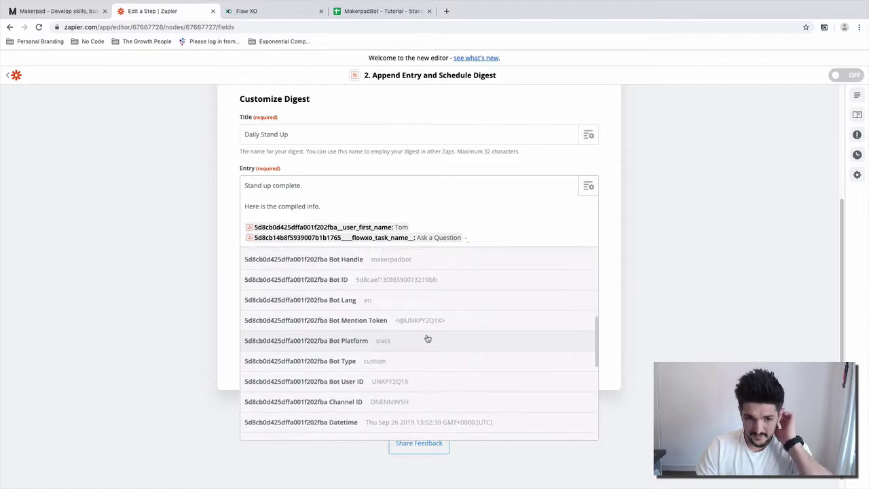
pyautogui.scroll(-1, 426, 376)
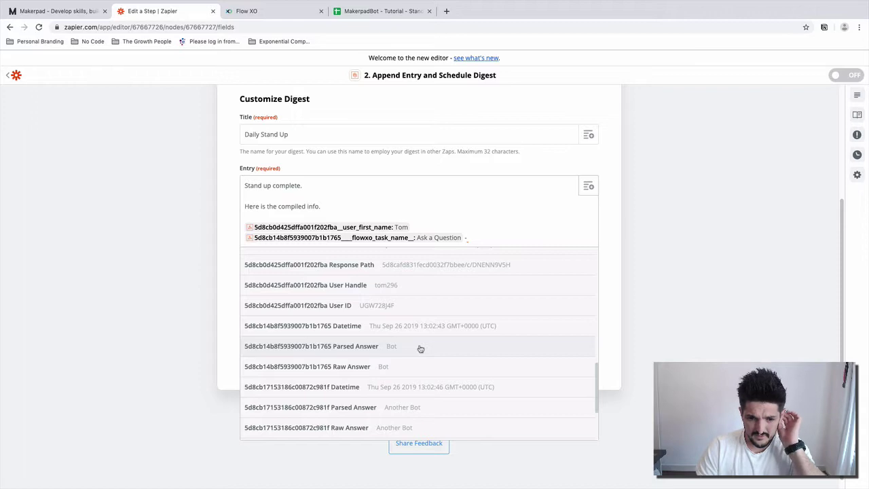
pyautogui.scroll(-3, 420, 349)
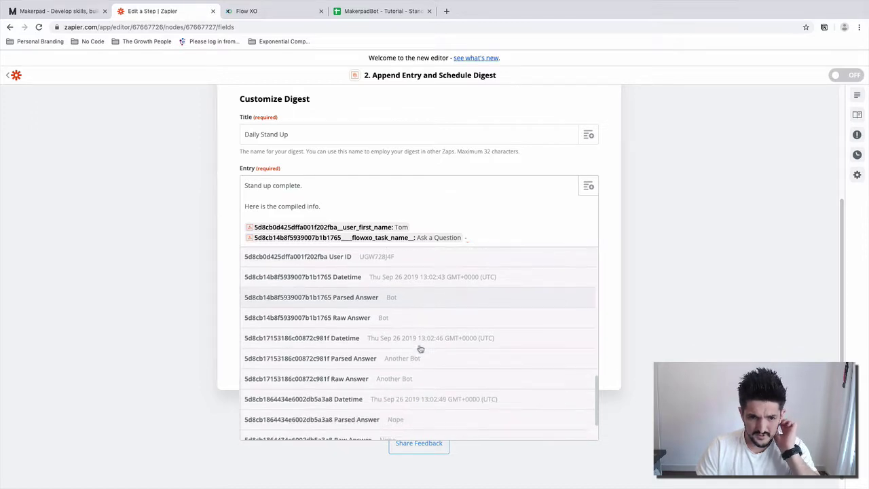
pyautogui.click(422, 289)
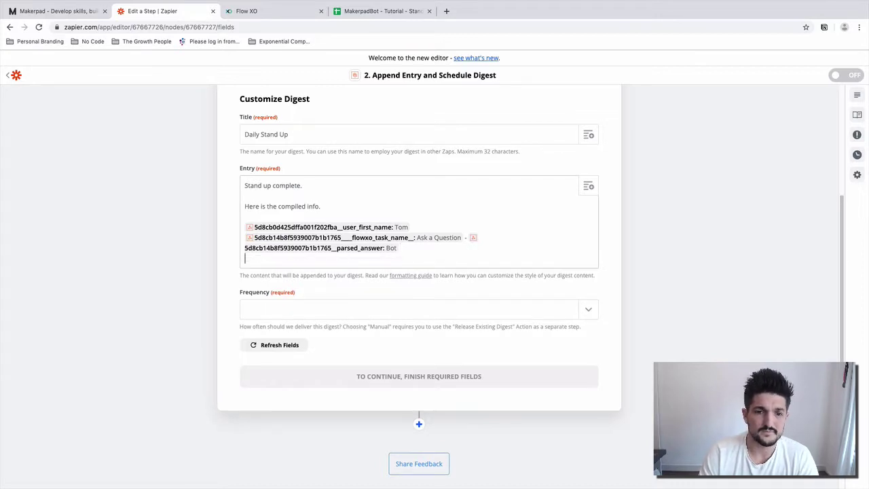
# Step: Add the second question's Flowxo Task Name, a hyphen and its Parsed Answer field to the Entry, followed by a new line
pyautogui.click(588, 186)
pyautogui.scroll(-2, 365, 401)
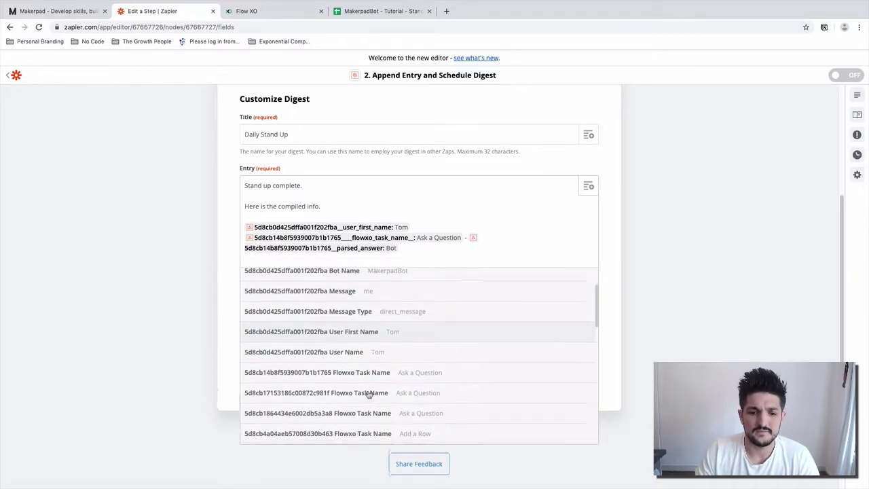
pyautogui.click(374, 392)
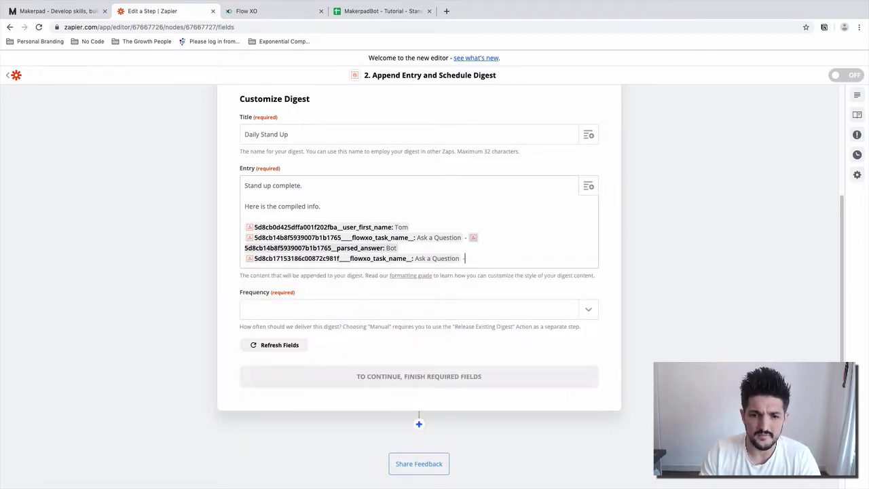
pyautogui.click(588, 185)
pyautogui.scroll(-3, 378, 411)
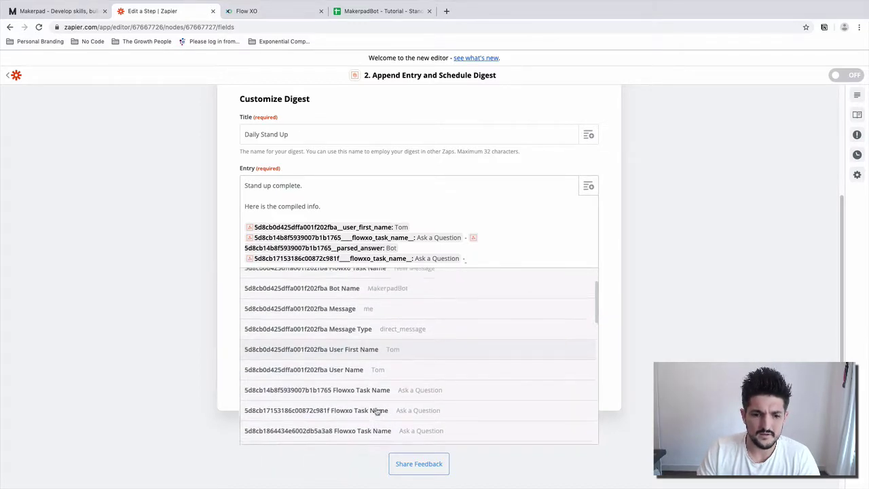
pyautogui.scroll(-6, 376, 411)
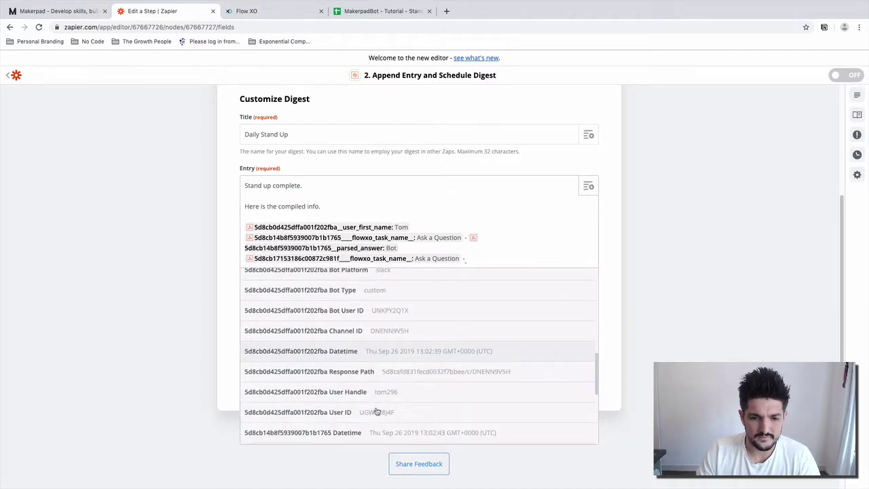
pyautogui.scroll(-3, 376, 412)
pyautogui.scroll(-4, 416, 392)
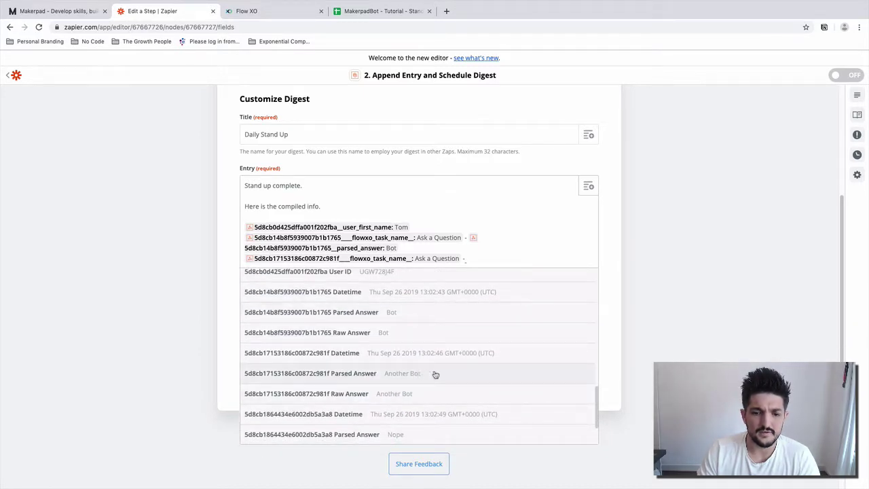
pyautogui.click(431, 374)
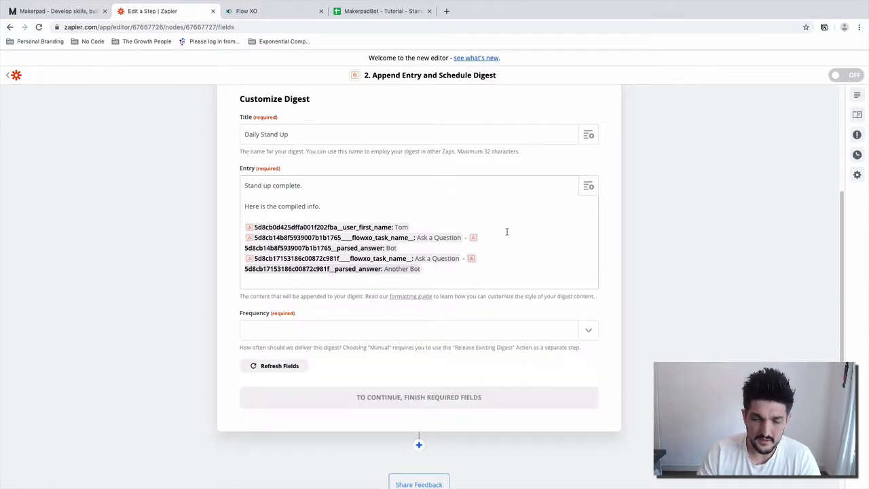
# Step: Add the third question's Flowxo Task Name, a hyphen and its Parsed Answer field as the Entry's last line
pyautogui.click(588, 186)
pyautogui.scroll(-3, 369, 432)
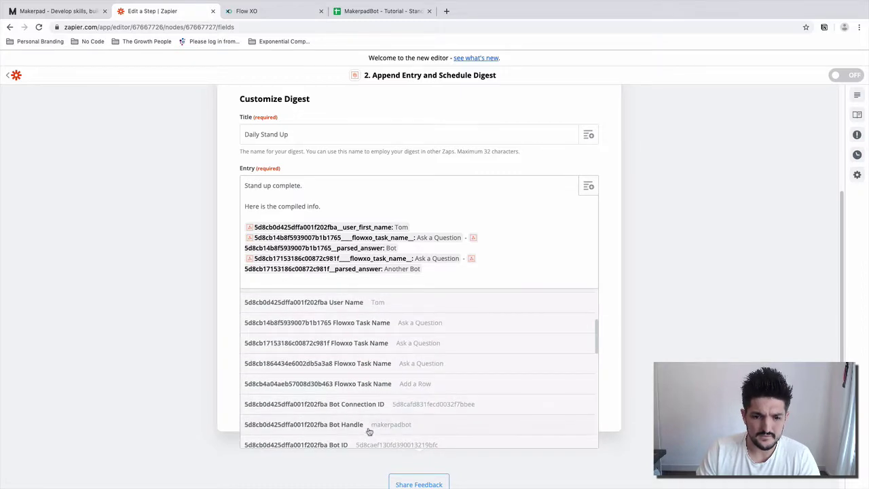
pyautogui.click(403, 363)
pyautogui.write('-')
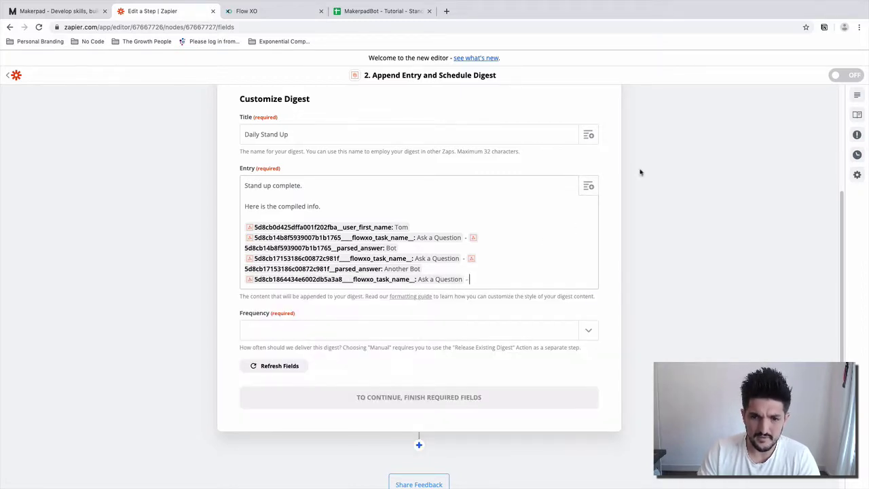
pyautogui.click(588, 186)
pyautogui.scroll(-2, 398, 432)
pyautogui.scroll(-5, 399, 432)
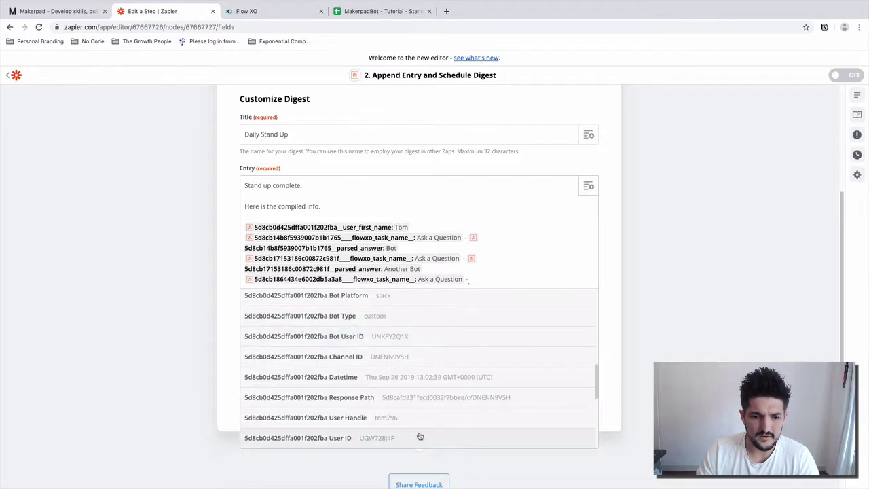
pyautogui.scroll(-5, 419, 436)
pyautogui.scroll(-2, 418, 437)
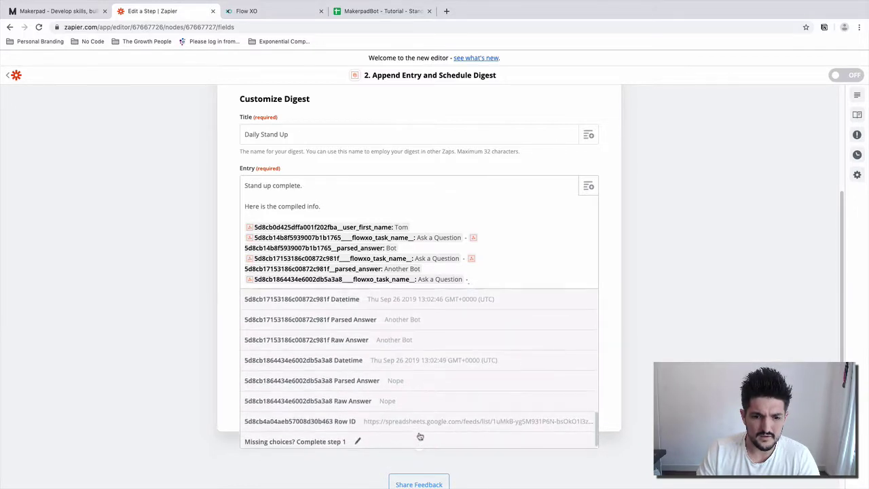
pyautogui.click(427, 375)
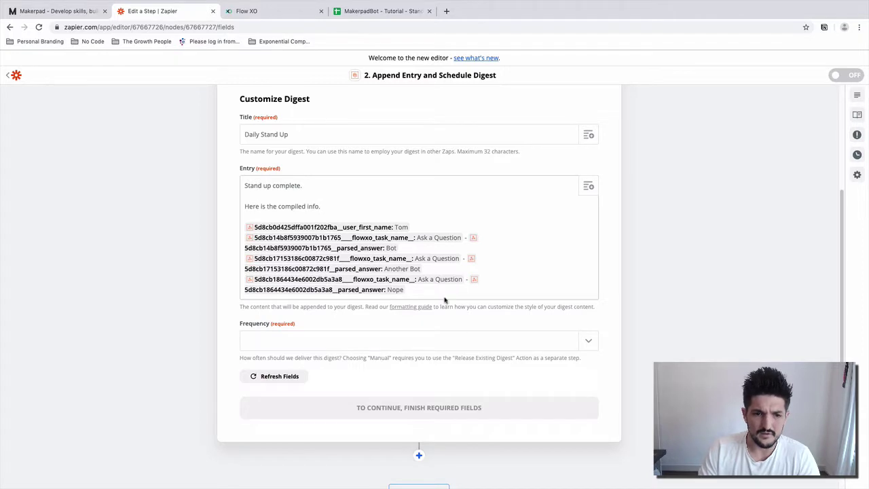
# Step: End the Entry with a "-----" separator line and remove the introductory text and blank lines above the first name field
pyautogui.press('Return')
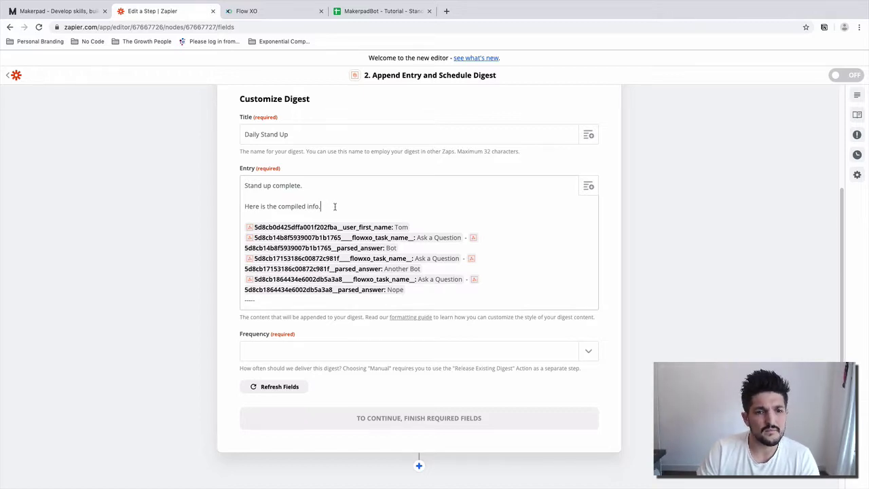
pyautogui.moveTo(335, 206); pyautogui.dragTo(206, 169)
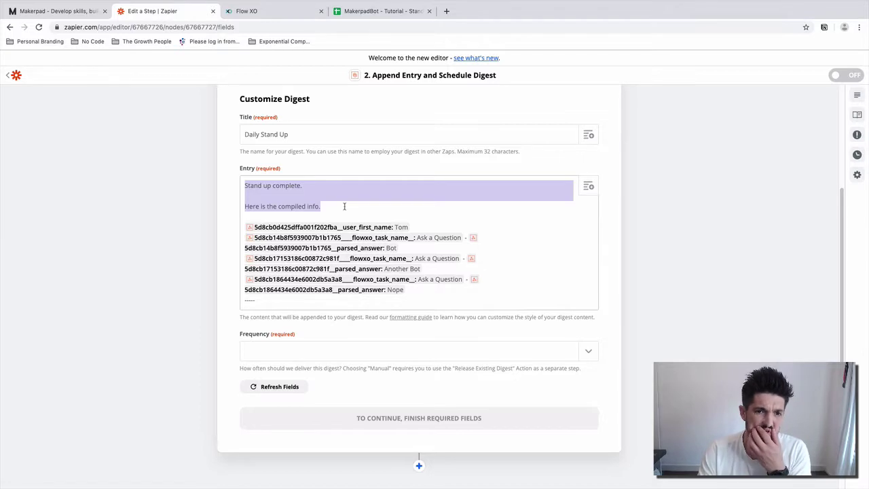
pyautogui.press('BackSpace')
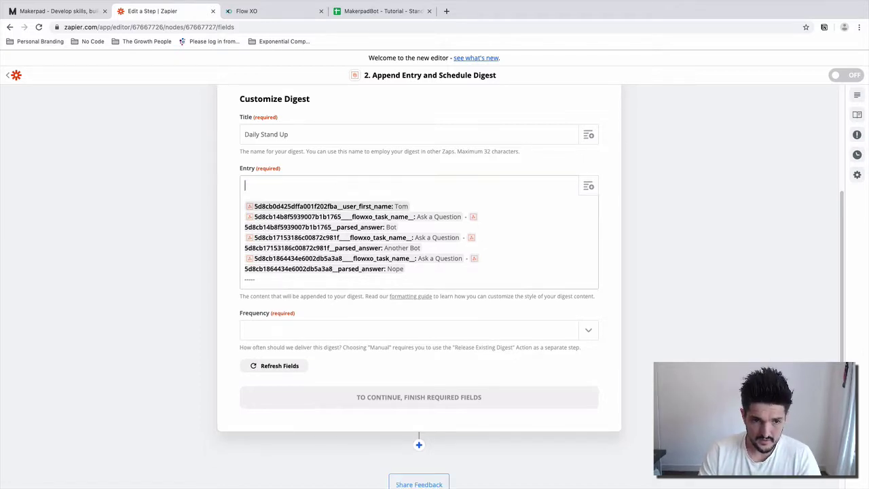
pyautogui.press('BackSpace')
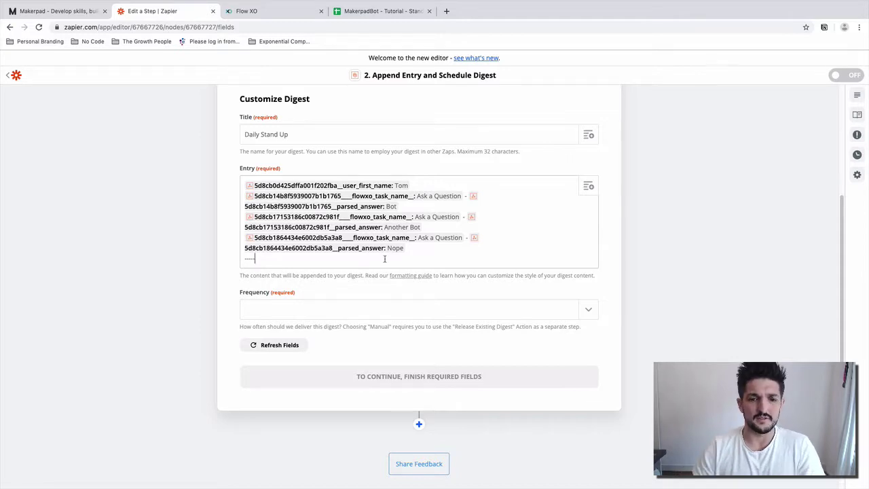
# Step: Schedule the digest with a Daily frequency at 10am and set Trigger on weekends to no
pyautogui.click(416, 312)
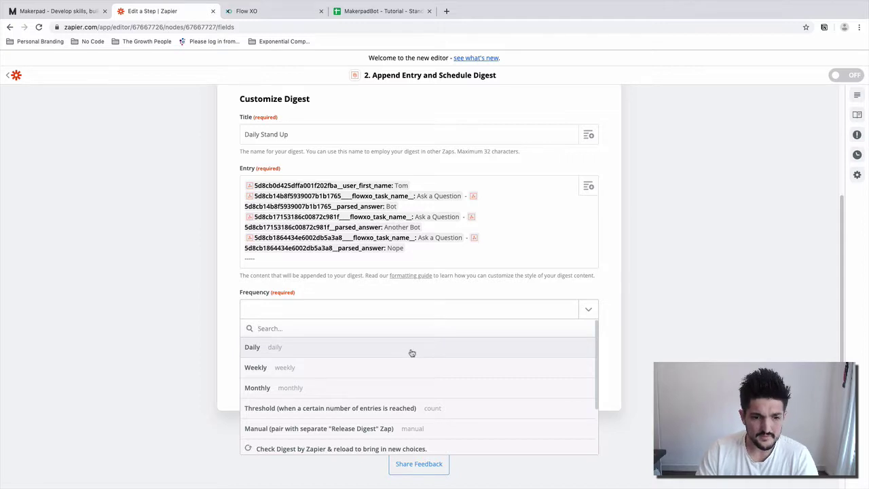
pyautogui.click(411, 353)
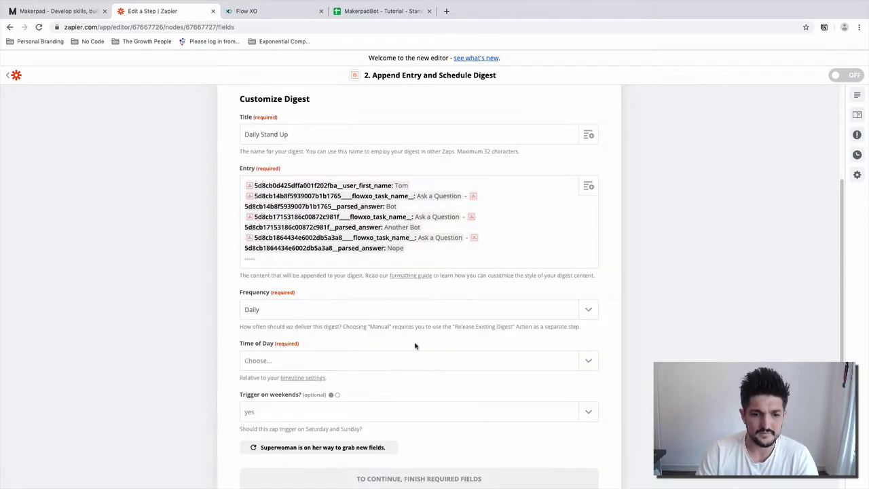
pyautogui.scroll(-1, 416, 346)
pyautogui.scroll(-2, 415, 346)
pyautogui.click(407, 236)
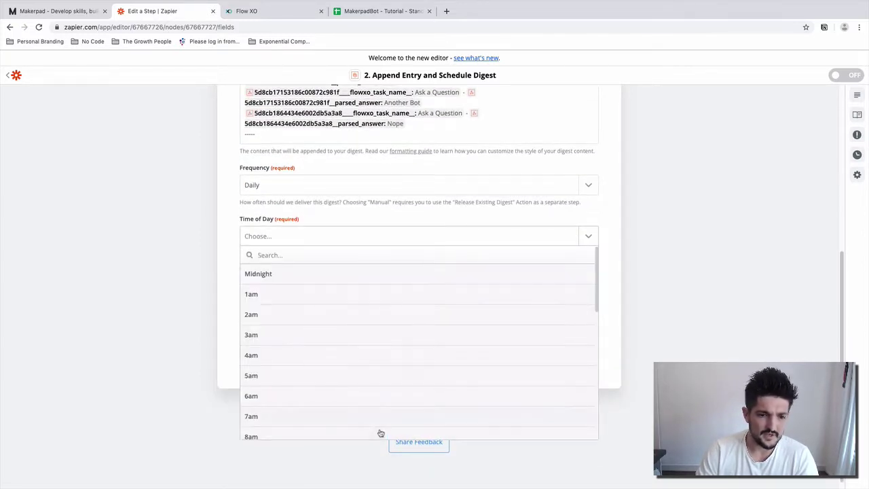
pyautogui.scroll(-2, 381, 430)
pyautogui.click(380, 393)
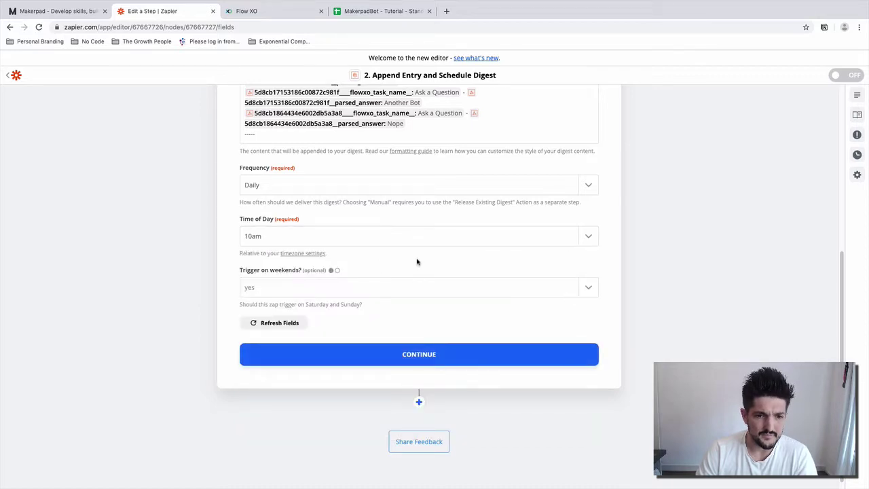
pyautogui.click(411, 291)
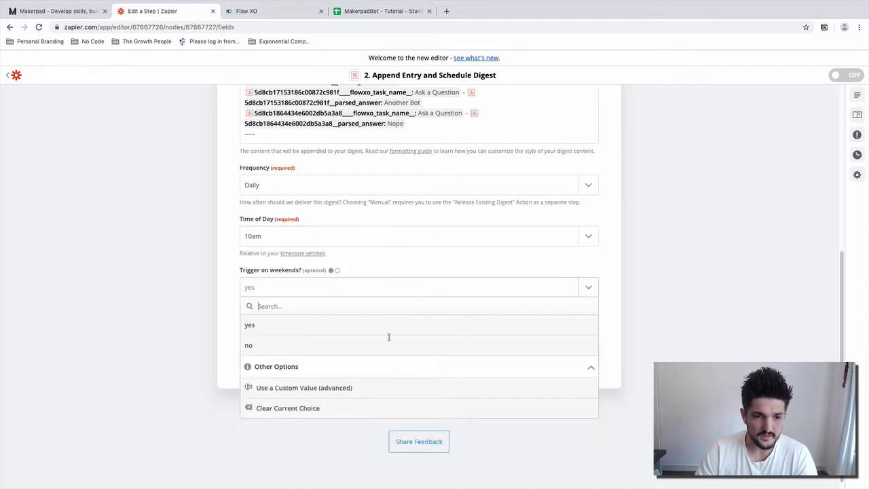
pyautogui.click(388, 345)
# Step: Save the digest settings, send a test digest to Digest by Zapier, and finish editing the step
pyautogui.click(405, 363)
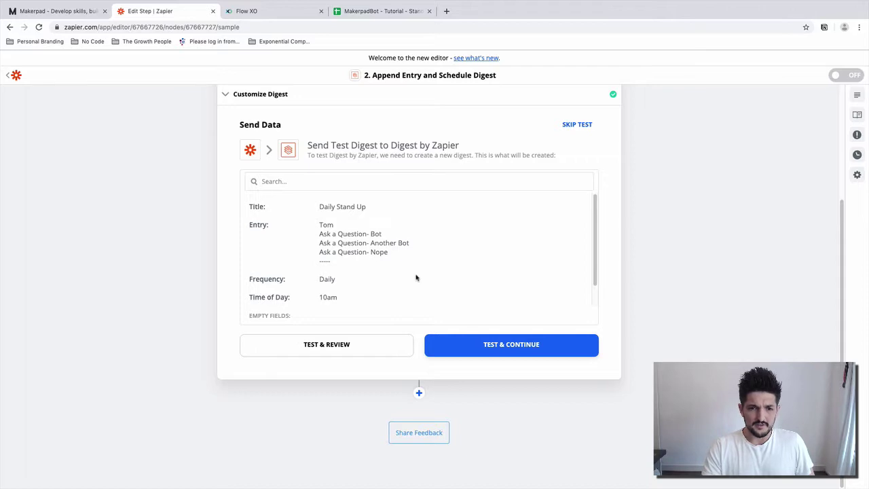
pyautogui.click(455, 350)
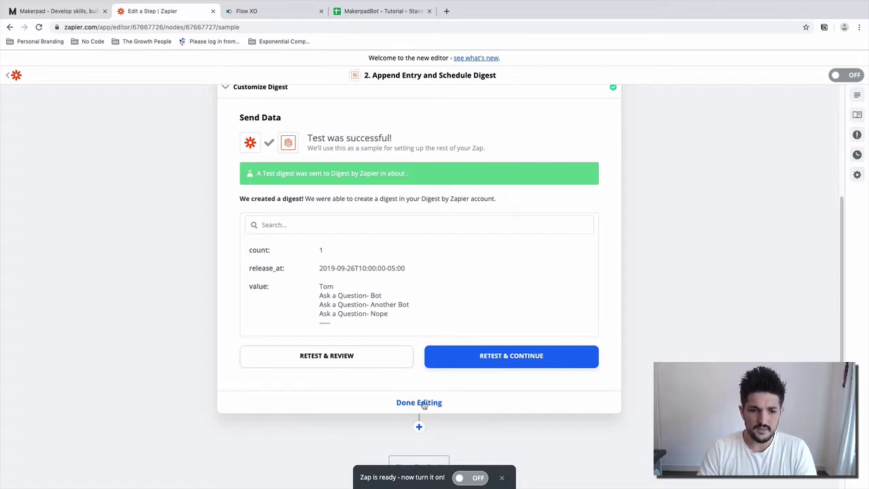
pyautogui.click(420, 403)
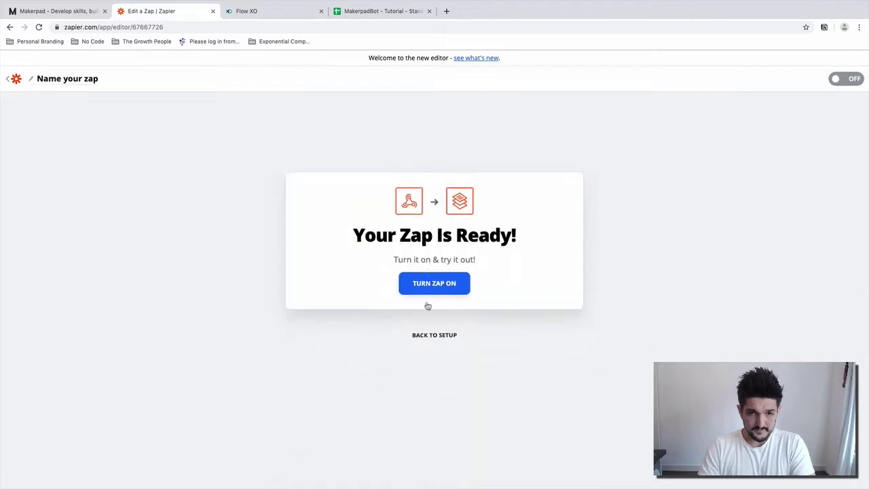
# Step: Return to the zap's setup and add a Slack action as step 3 below the digest step
pyautogui.click(435, 270)
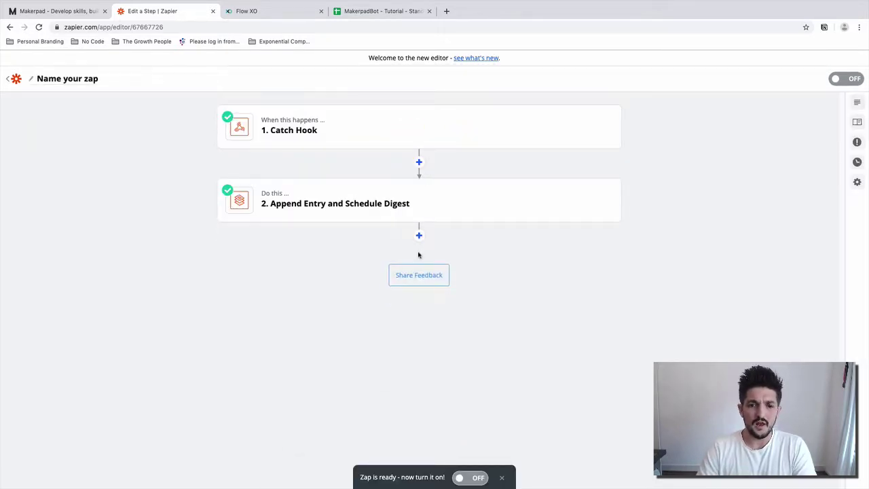
pyautogui.click(418, 236)
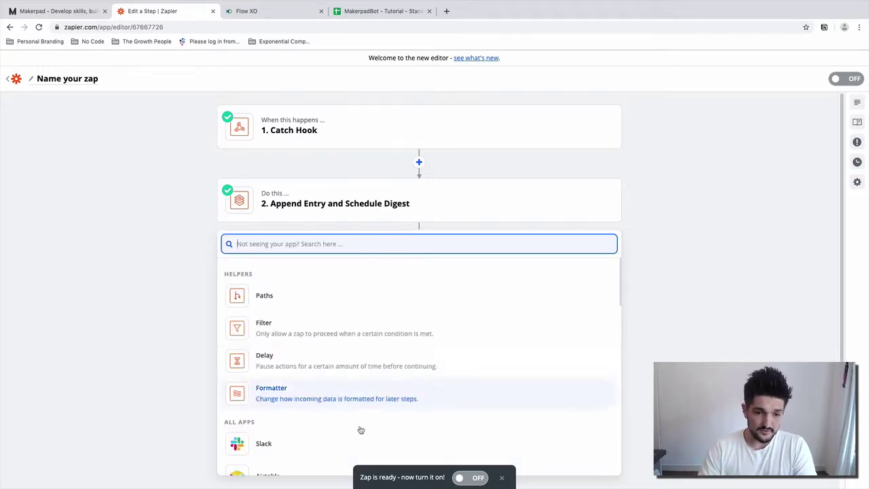
pyautogui.click(398, 443)
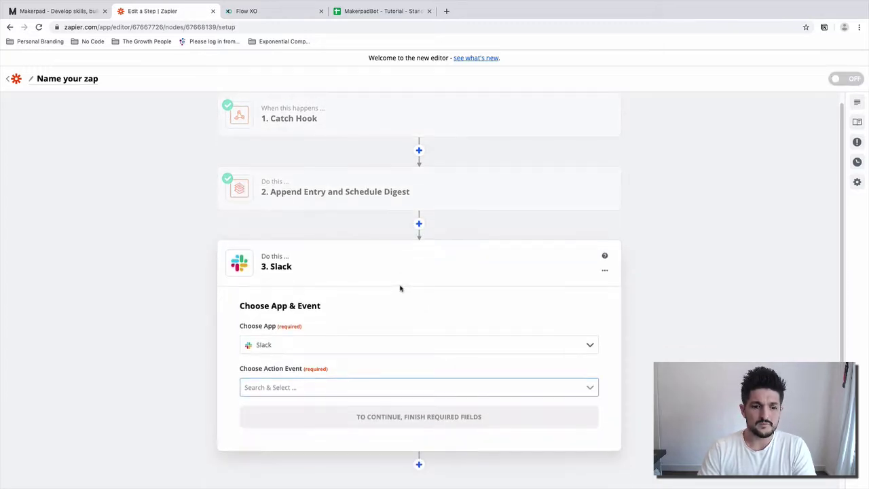
# Step: Reopen the digest step's customization and set Frequency to Threshold (when a certain number of entries is reached) with 2 as Number of Entries
pyautogui.click(409, 206)
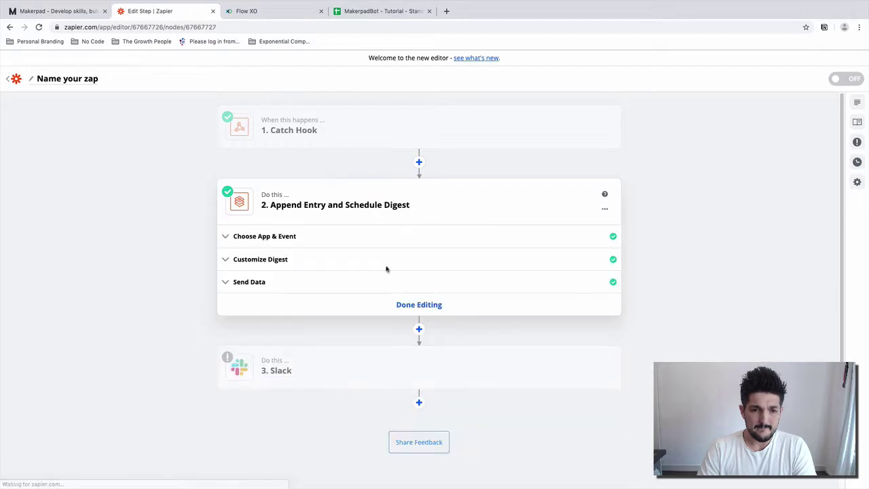
pyautogui.click(374, 260)
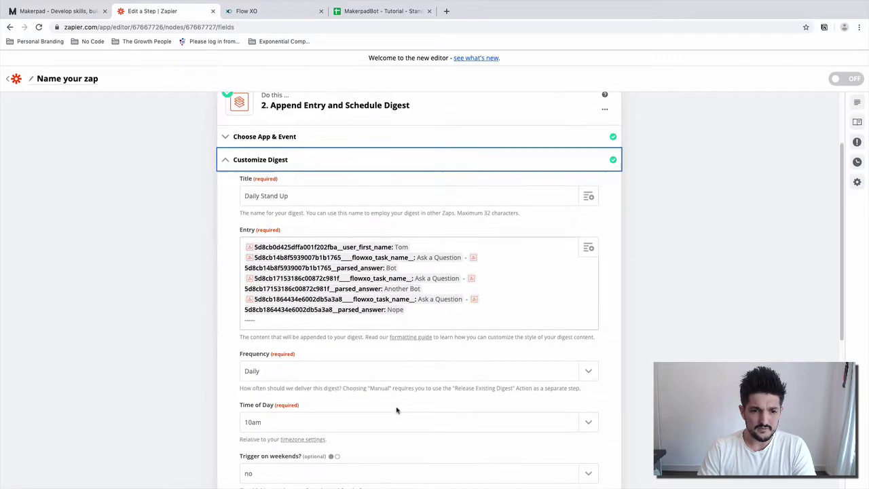
pyautogui.scroll(-3, 397, 410)
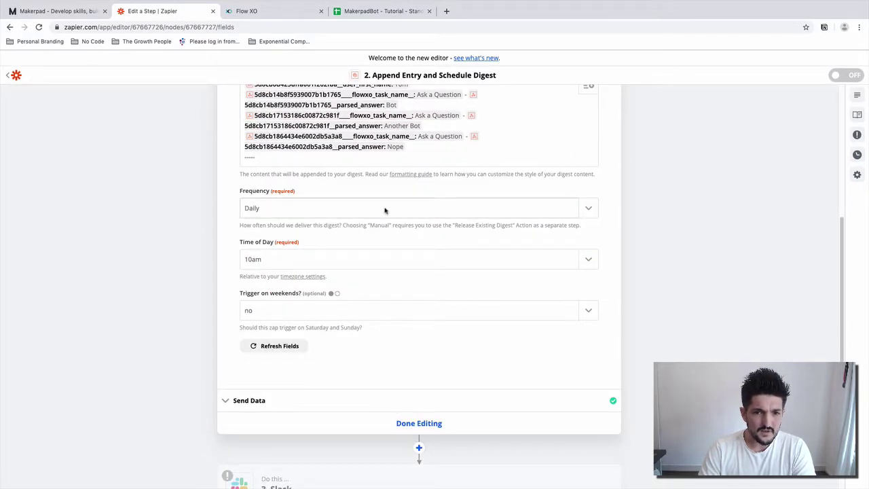
pyautogui.click(384, 210)
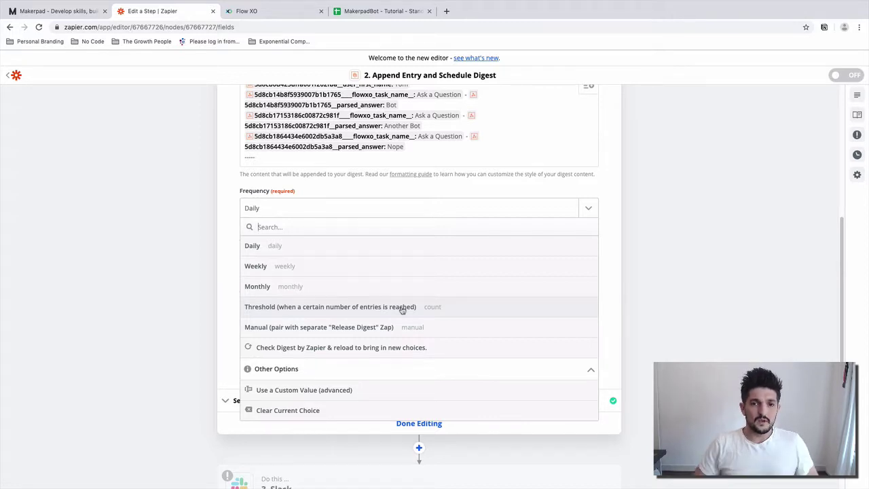
pyautogui.click(403, 308)
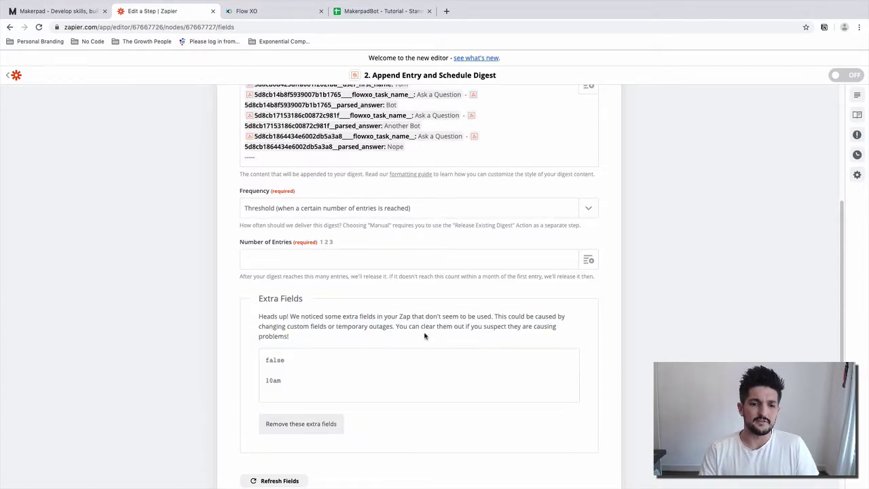
pyautogui.click(417, 263)
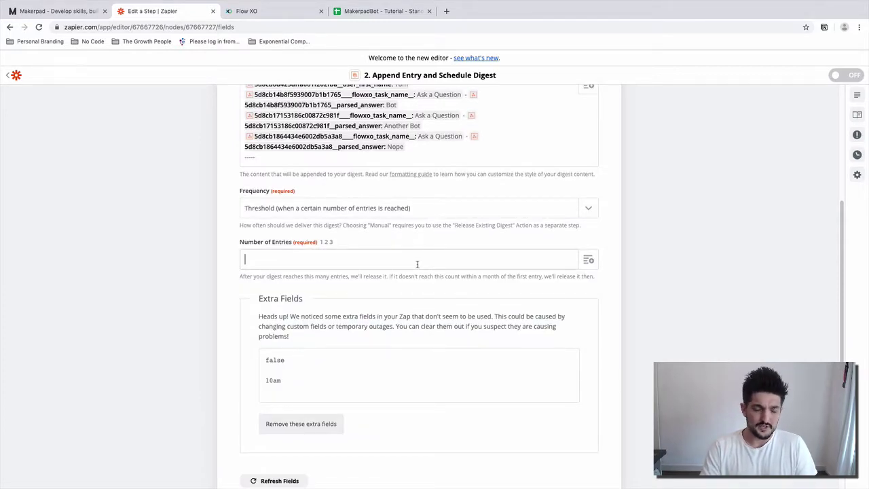
pyautogui.write('2')
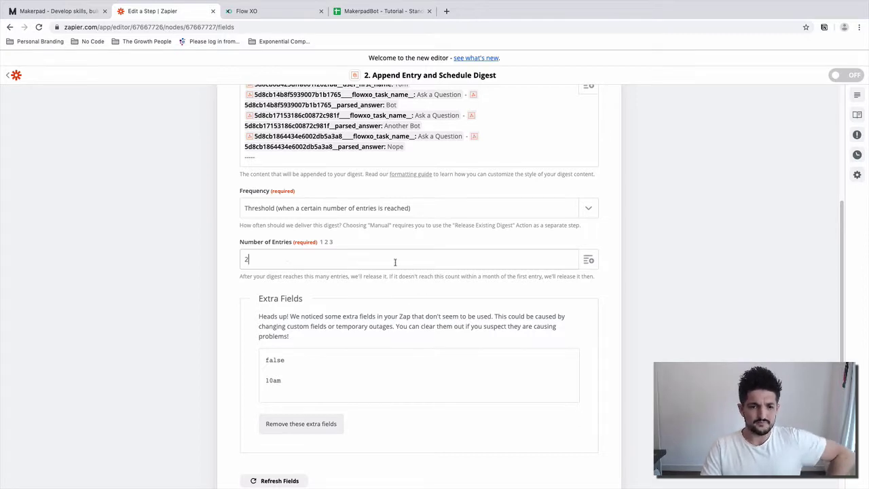
# Step: Save the threshold settings and run the digest step's test with the sample entry
pyautogui.scroll(-2, 417, 275)
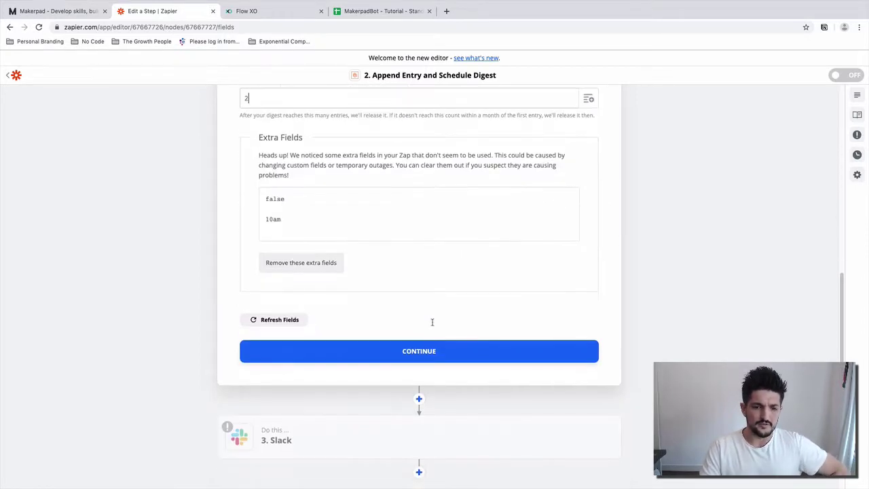
pyautogui.scroll(1, 418, 263)
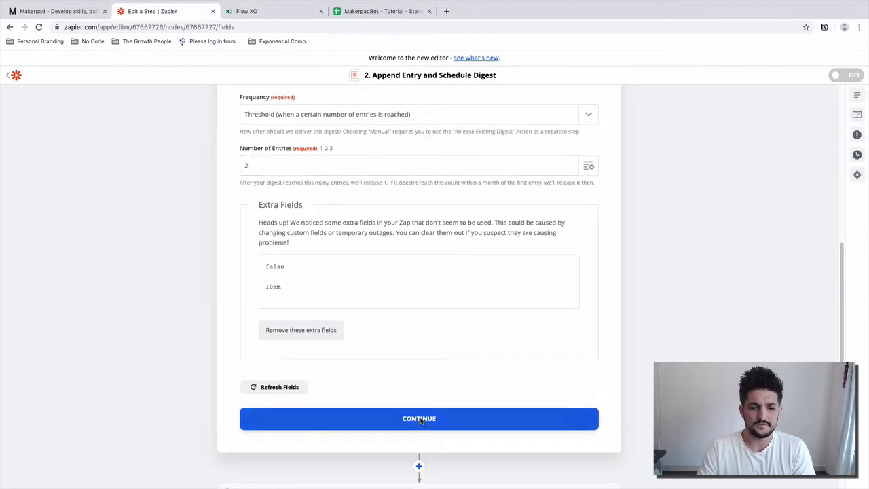
pyautogui.click(418, 417)
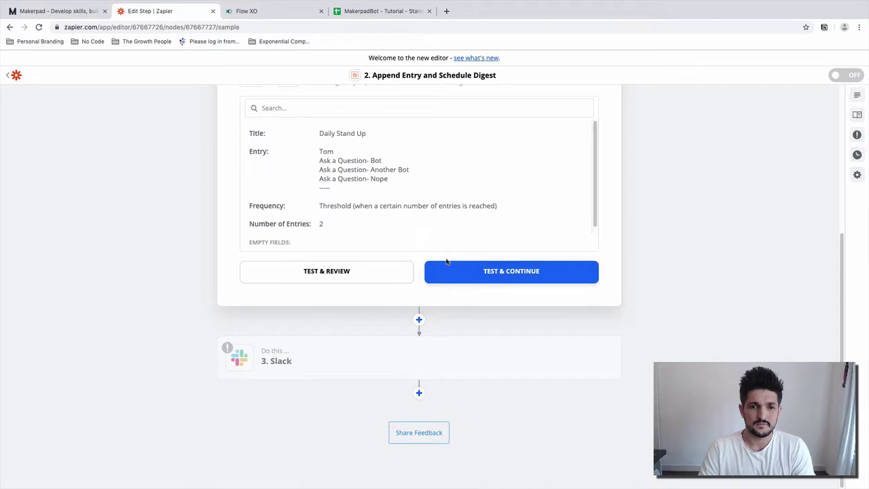
pyautogui.click(453, 270)
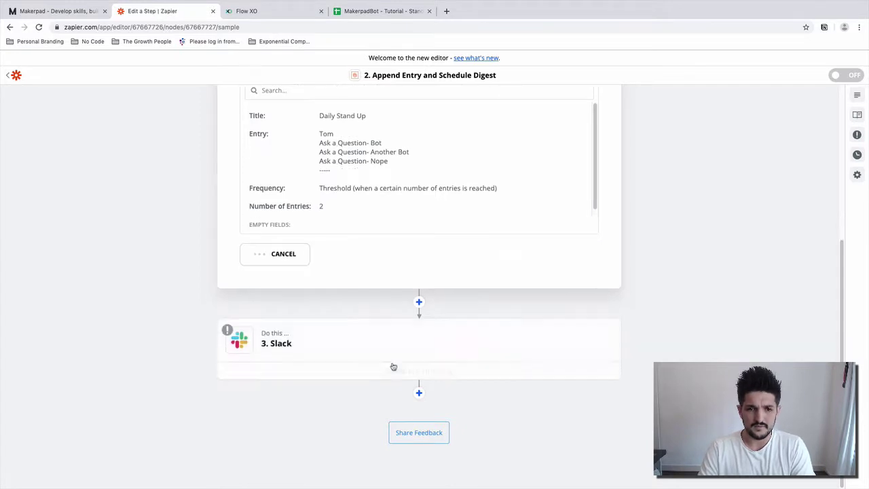
# Step: Set the Slack step's action event to Send Channel Message and select the Makerpad Slack account for it
pyautogui.click(419, 335)
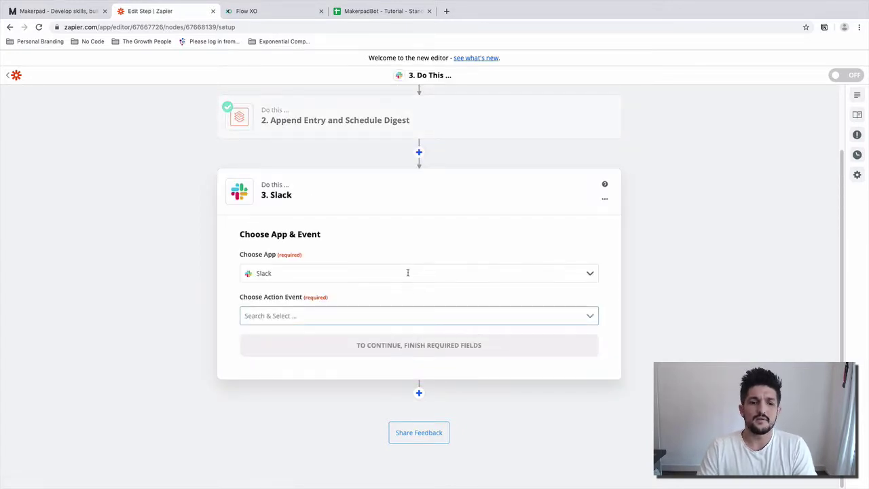
pyautogui.click(406, 313)
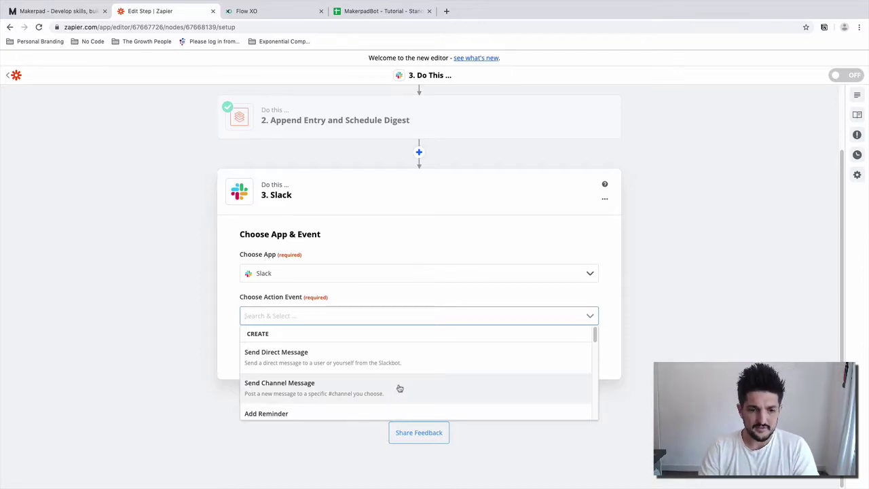
pyautogui.click(401, 387)
pyautogui.click(415, 345)
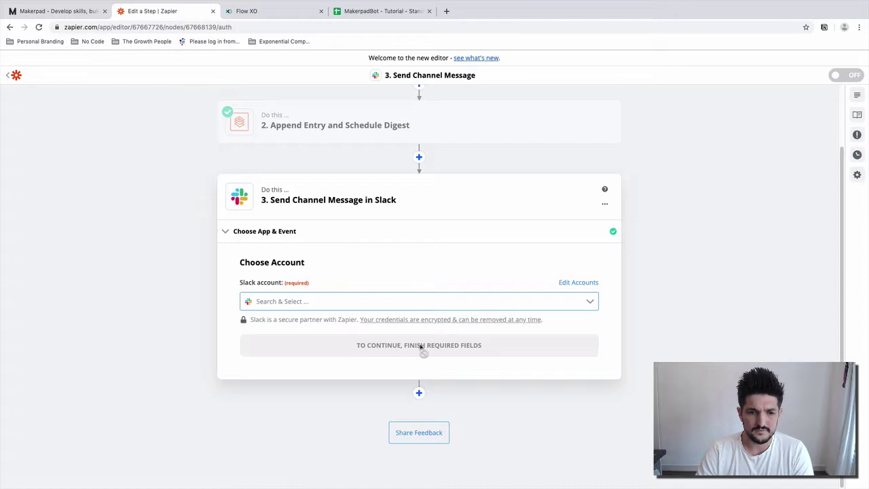
pyautogui.click(417, 301)
pyautogui.click(405, 318)
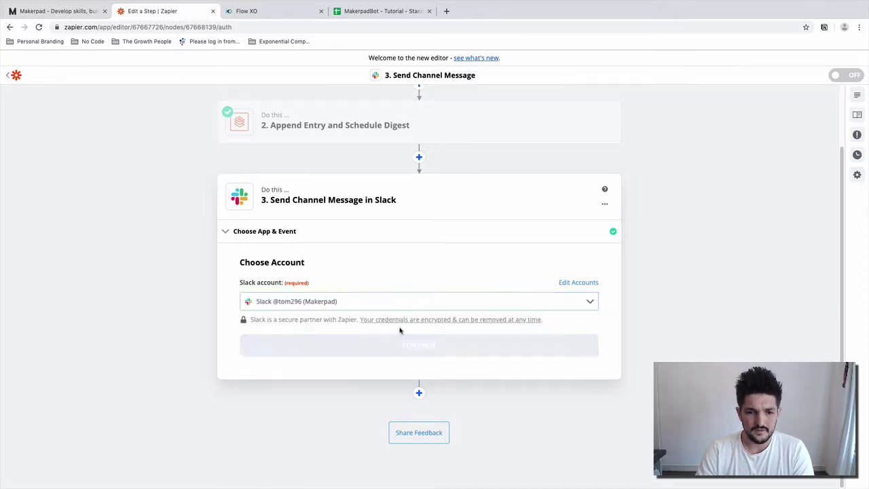
pyautogui.click(414, 346)
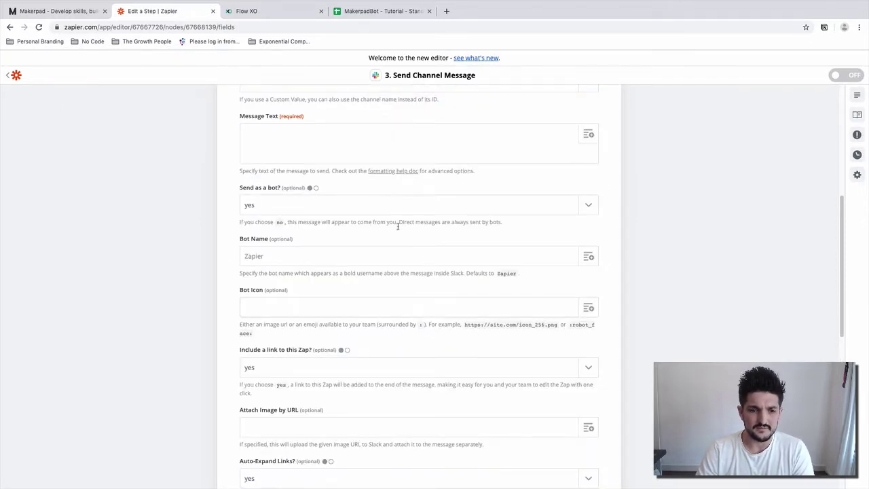
# Step: Set slackbot-tutorial as the channel that receives the Slack message
pyautogui.scroll(3, 398, 150)
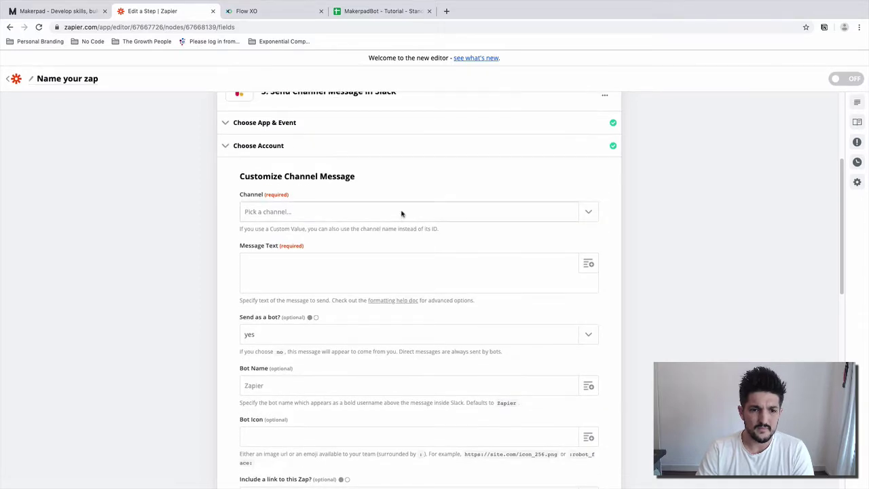
pyautogui.click(401, 212)
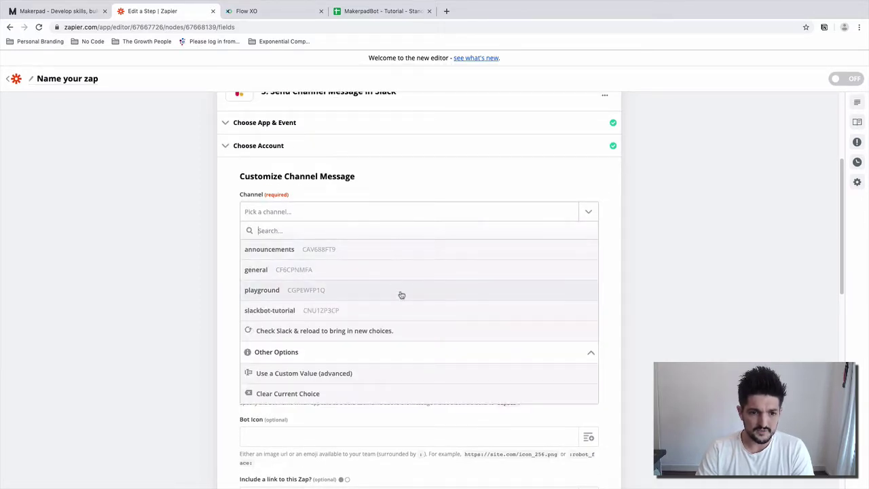
pyautogui.click(400, 306)
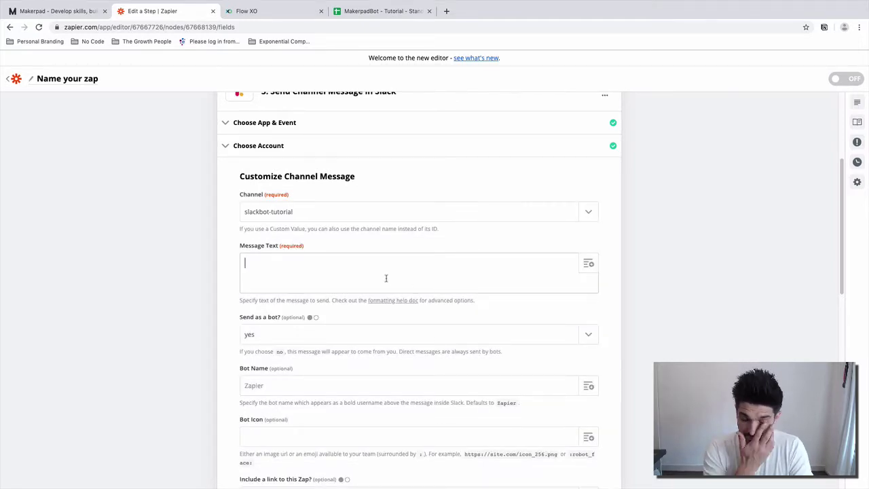
# Step: Write "Stand up complete, here is the digest." as the Slack message text
pyautogui.write('Sta')
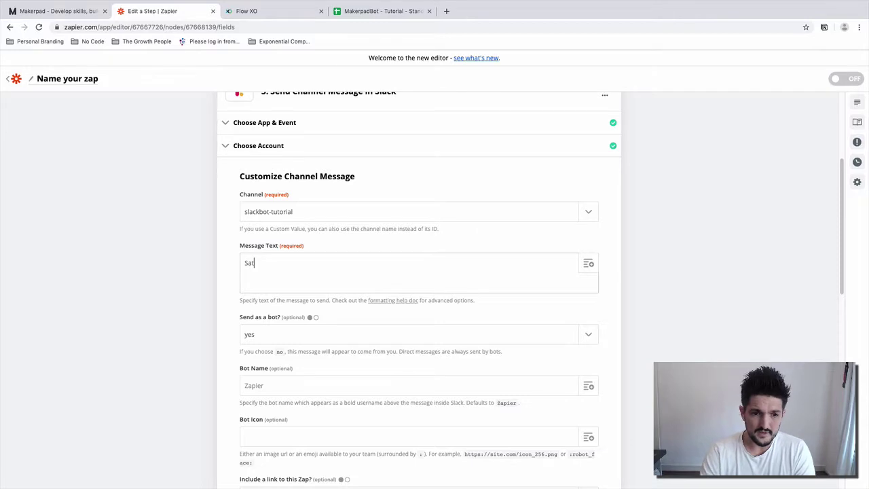
pyautogui.press('BackSpace')
pyautogui.press('BackSpace')
pyautogui.write('tand u')
pyautogui.press('BackSpace')
pyautogui.press('BackSpace')
pyautogui.press('BackSpace')
pyautogui.press('BackSpace')
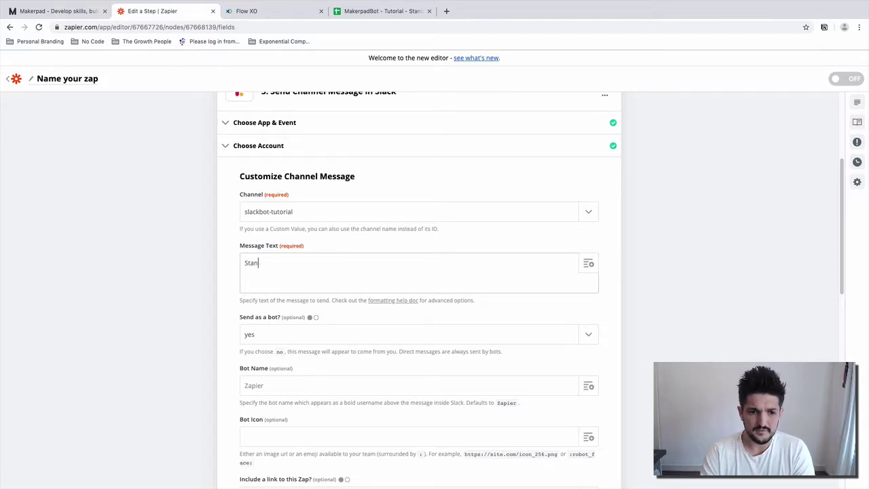
pyautogui.write('nd up complete')
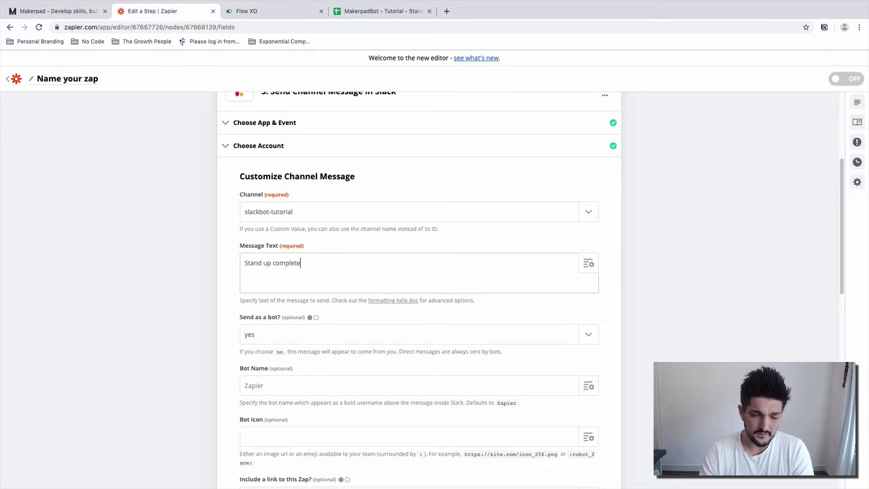
pyautogui.write(' here is the')
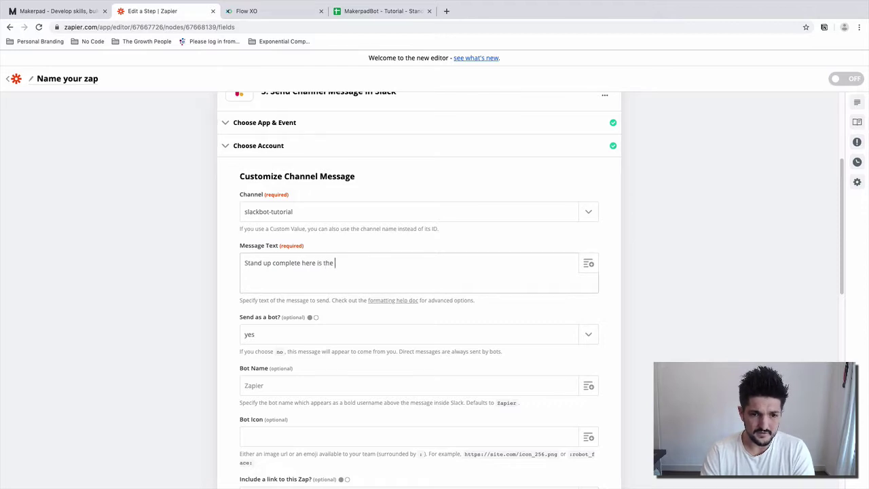
pyautogui.press('BackSpace')
pyautogui.press('BackSpace')
pyautogui.press('BackSpace')
pyautogui.press('BackSpace')
pyautogui.press('BackSpace')
pyautogui.press('BackSpace')
pyautogui.press('BackSpace')
pyautogui.press('BackSpace')
pyautogui.press('BackSpace')
pyautogui.press('BackSpace')
pyautogui.press('BackSpace')
pyautogui.press('BackSpace')
pyautogui.write('.')
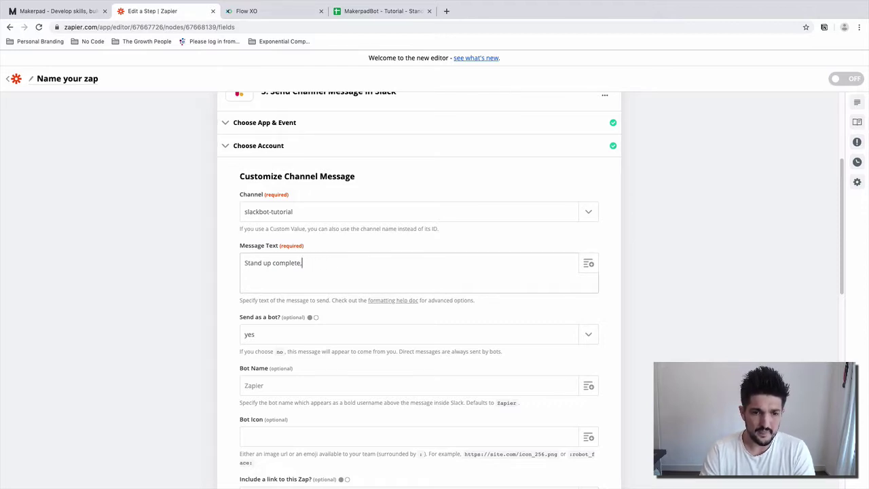
pyautogui.press('BackSpace')
pyautogui.write(', t')
pyautogui.press('BackSpace')
pyautogui.write('here i')
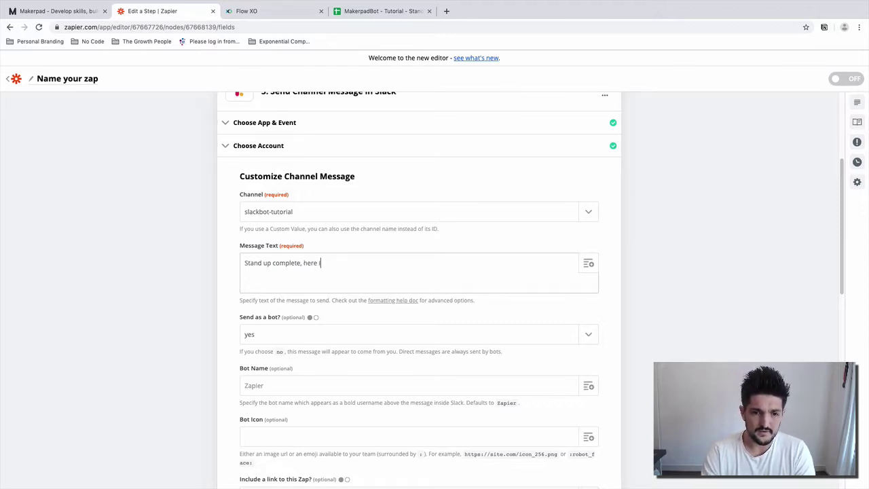
pyautogui.write('s the digest.')
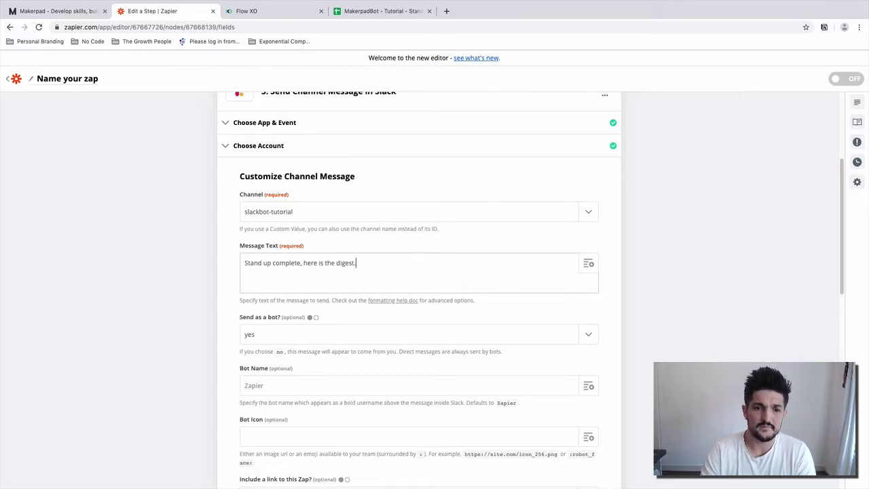
# Step: Insert the Current Digest value from step 2 into the message text, a blank line below the opening sentence
pyautogui.press('Return')
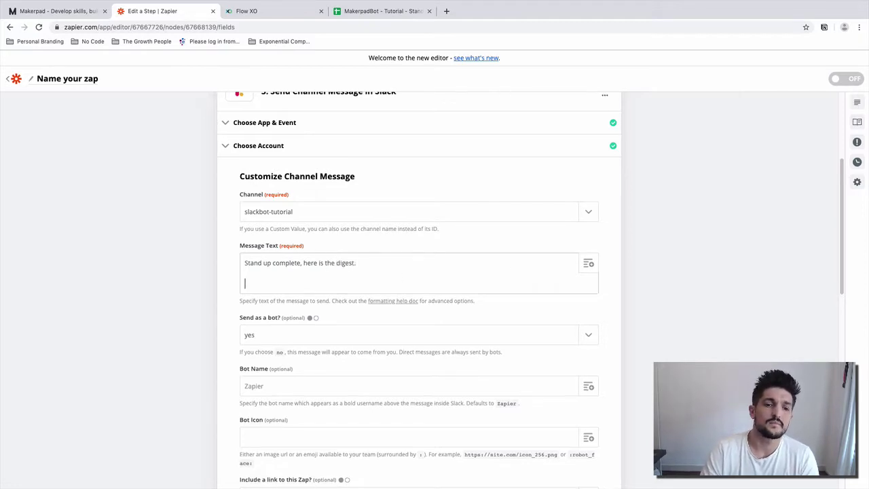
pyautogui.click(588, 265)
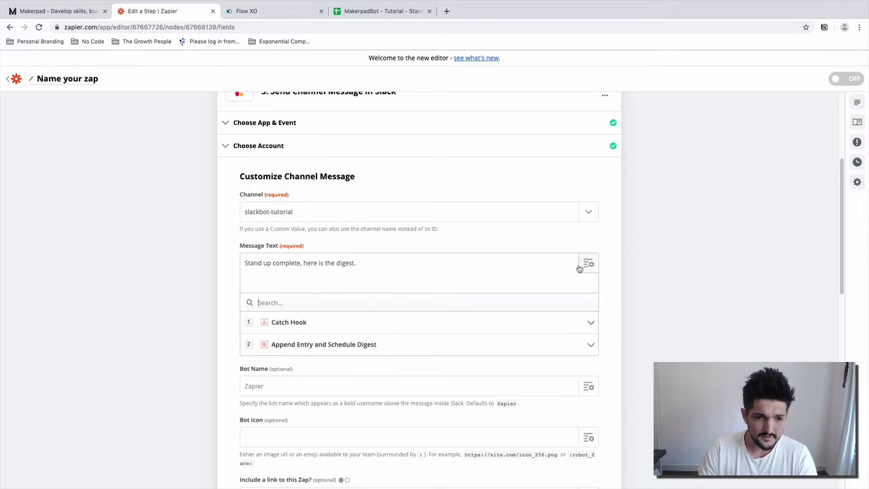
pyautogui.click(333, 346)
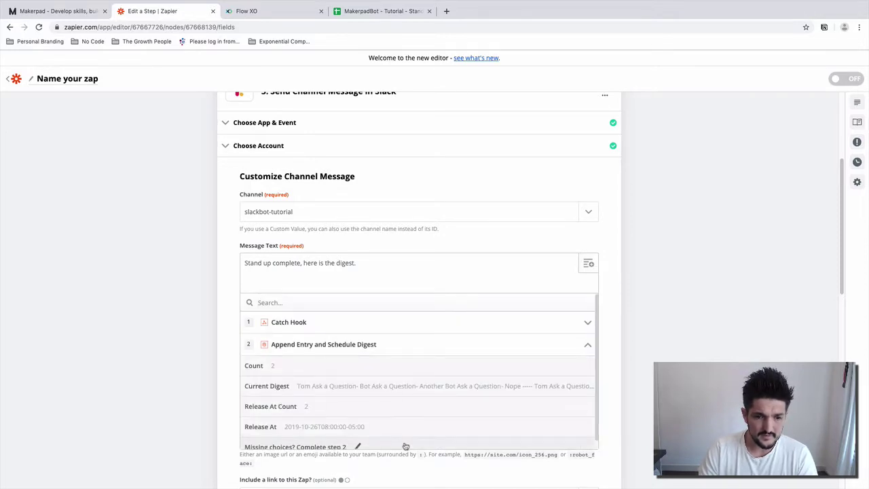
pyautogui.scroll(-1, 405, 441)
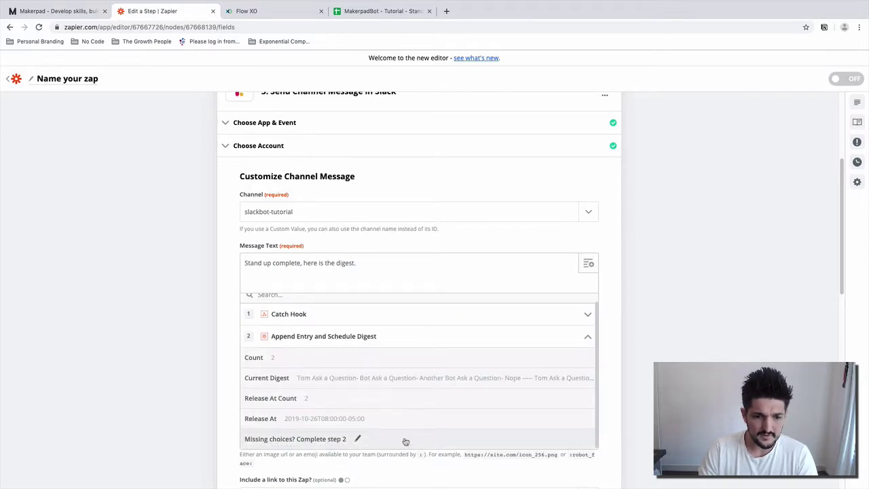
pyautogui.click(403, 378)
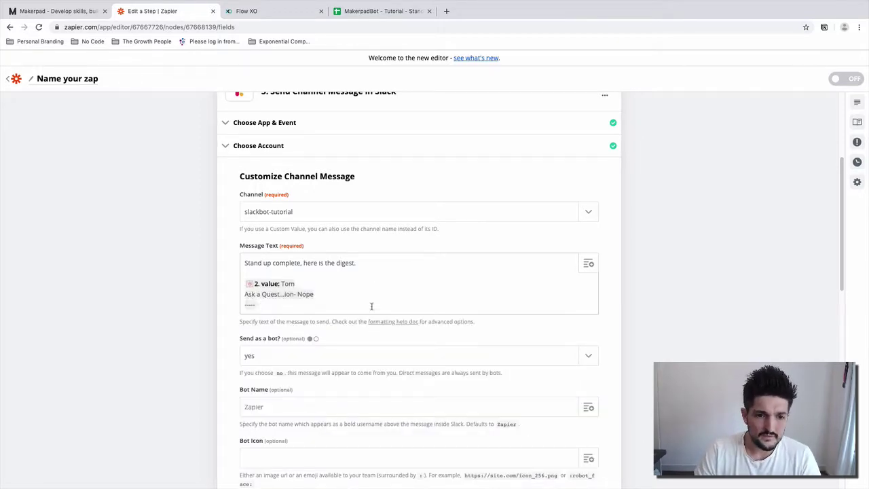
# Step: Set the Slack message's bot name to MakerpadBot
pyautogui.scroll(-1, 376, 310)
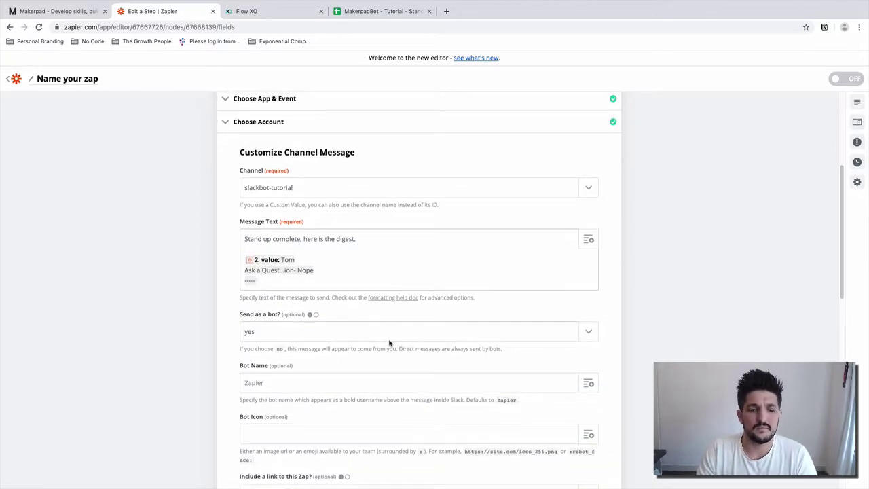
pyautogui.scroll(-2, 387, 326)
pyautogui.click(366, 312)
pyautogui.write('Makerpad')
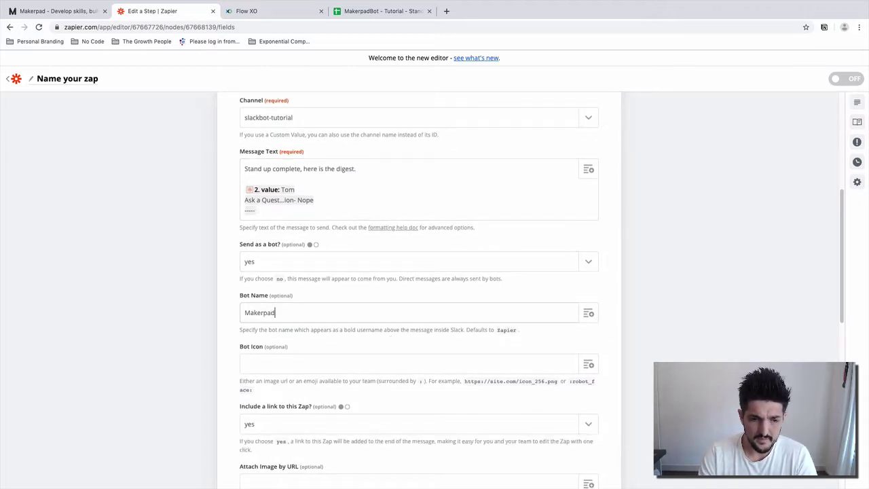
pyautogui.write('Bot')
pyautogui.press('BackSpace')
pyautogui.press('BackSpace')
pyautogui.press('BackSpace')
pyautogui.write('bot')
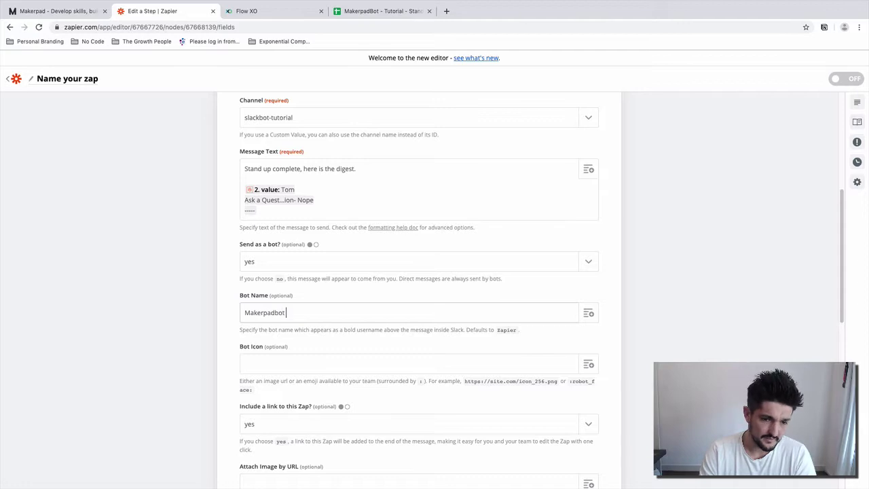
pyautogui.press('BackSpace')
pyautogui.press('BackSpace')
pyautogui.press('BackSpace')
pyautogui.press('BackSpace')
pyautogui.write('Bot')
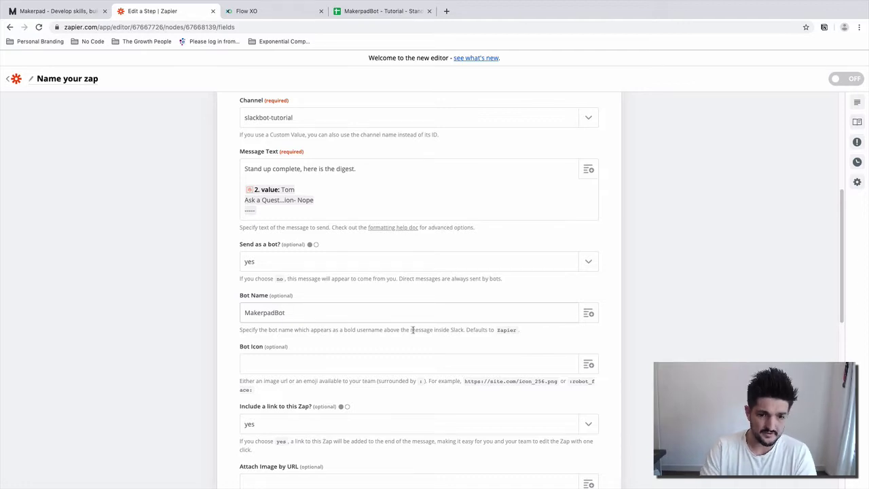
# Step: Exclude the link to this Zap from the Slack message by setting that option to no
pyautogui.scroll(-2, 389, 343)
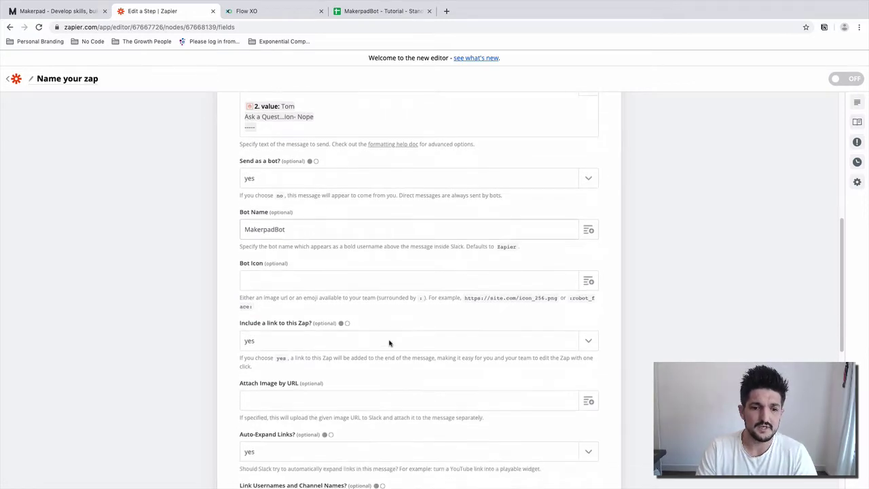
pyautogui.scroll(-1, 397, 371)
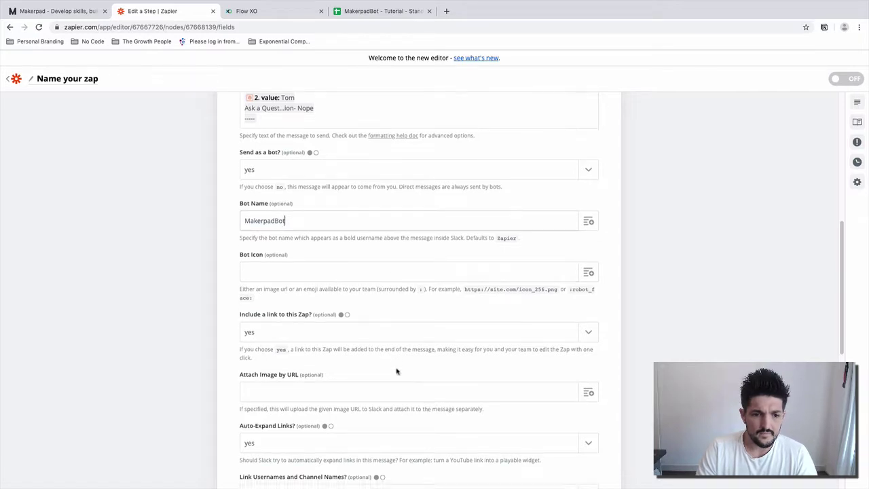
pyautogui.scroll(-1, 397, 371)
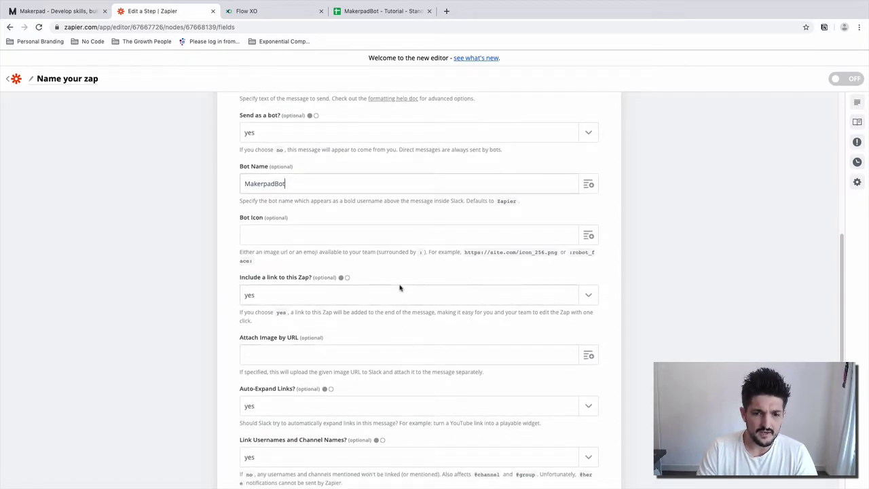
pyautogui.click(401, 293)
pyautogui.click(372, 352)
# Step: Set Broadcast To Channel to yes and continue to the Slack message's test stage
pyautogui.scroll(-2, 389, 333)
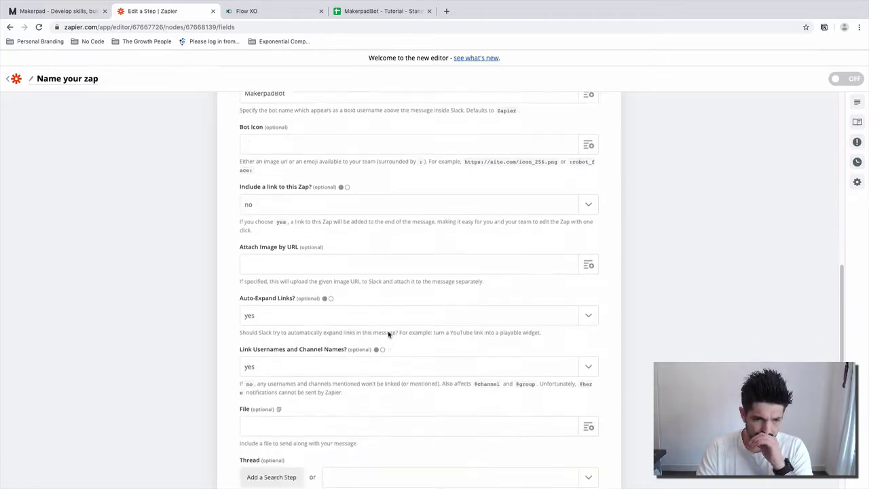
pyautogui.scroll(-4, 388, 333)
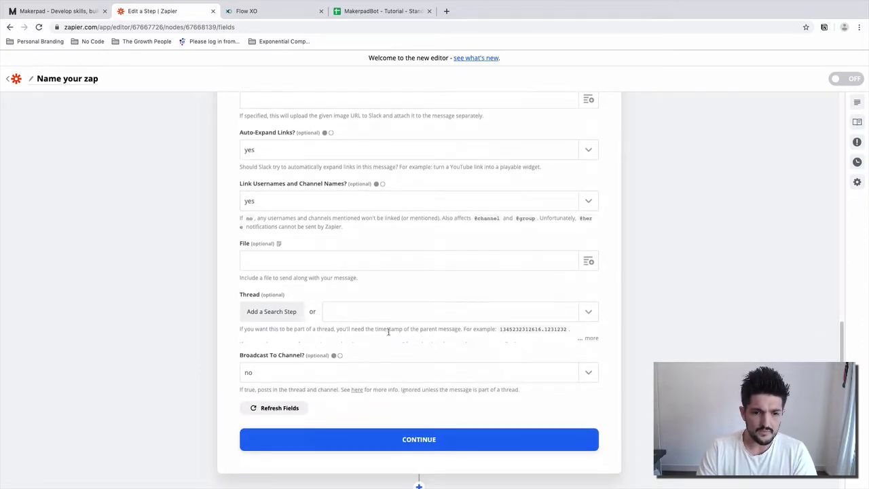
pyautogui.scroll(14, 388, 331)
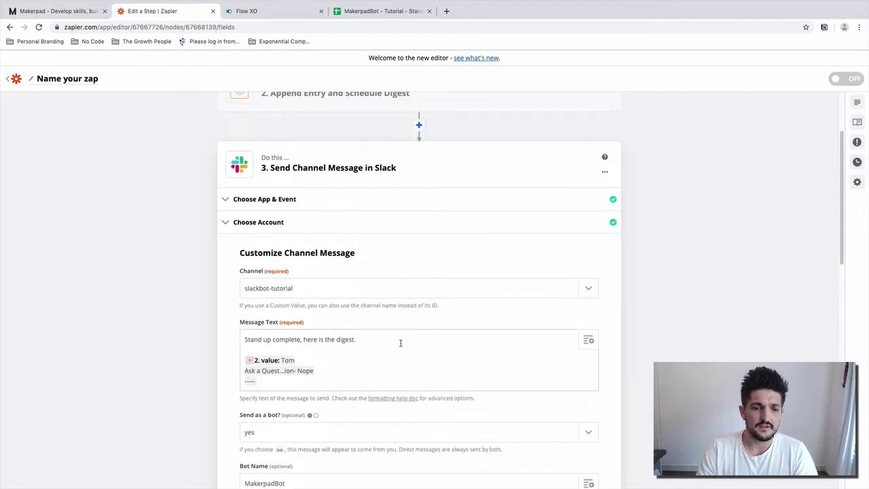
pyautogui.scroll(-14, 400, 343)
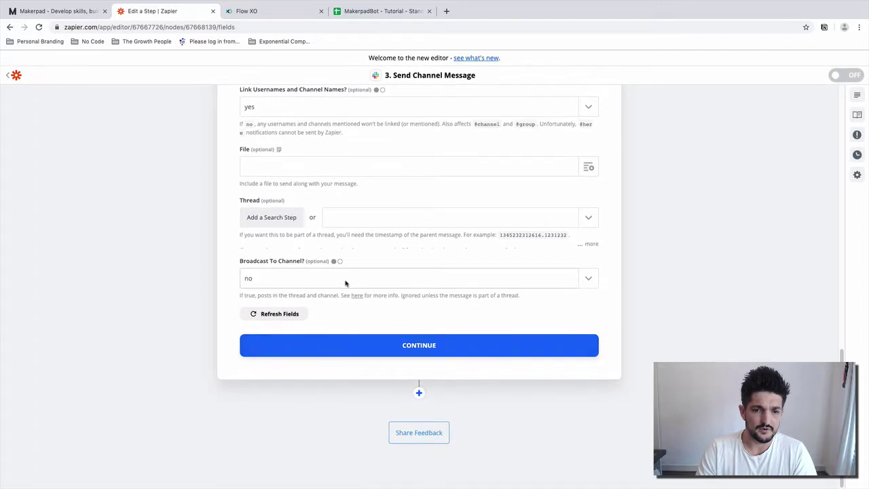
pyautogui.click(346, 284)
pyautogui.click(346, 315)
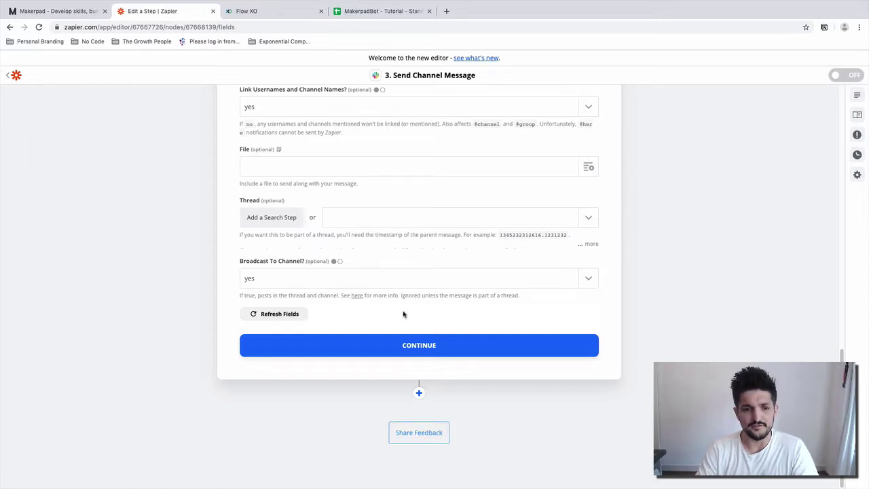
pyautogui.click(418, 350)
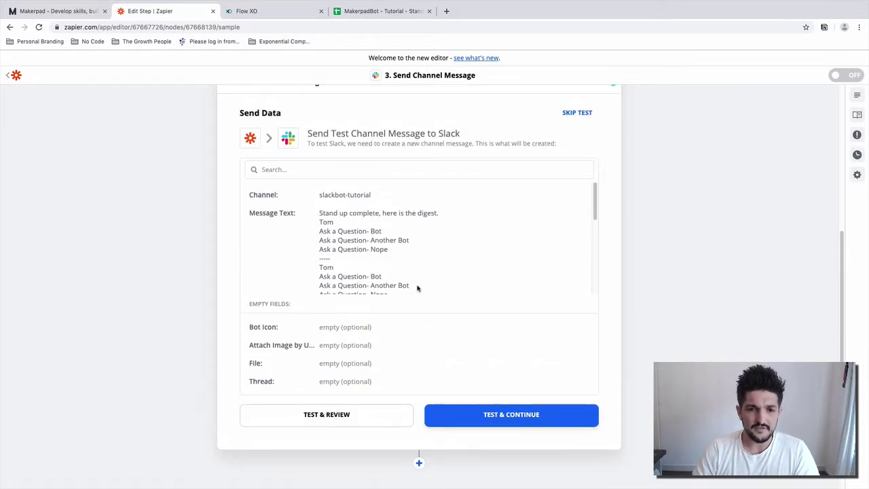
# Step: Review the test data for the channel message and send it as a test to Slack
pyautogui.scroll(-1, 419, 264)
pyautogui.scroll(-3, 419, 263)
pyautogui.scroll(5, 416, 262)
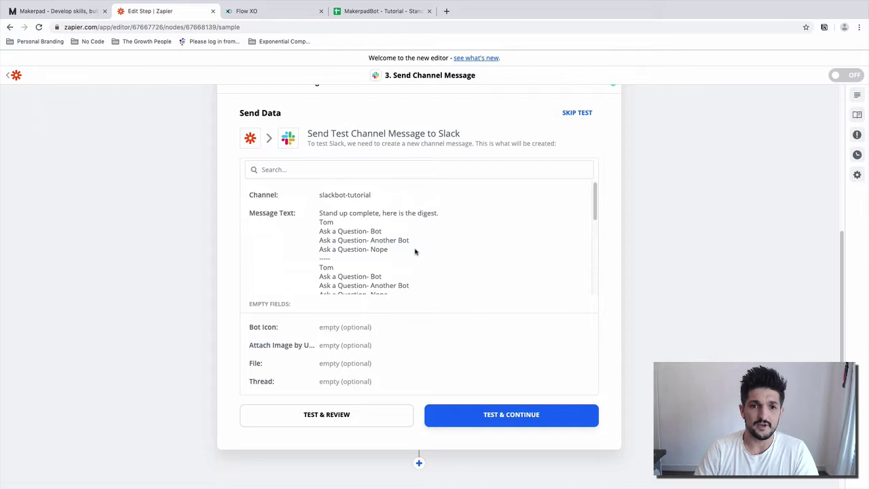
pyautogui.click(442, 415)
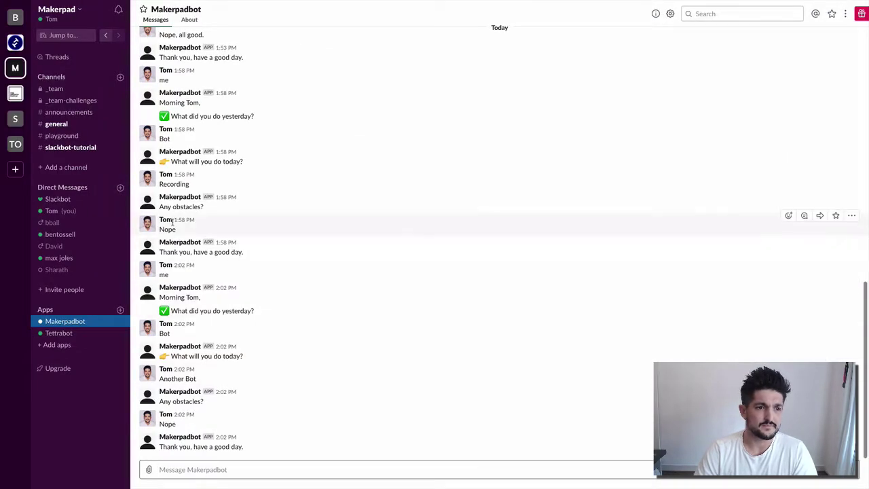
# Step: In Slack, check the digest posted in the slackbot-tutorial channel and compare it with the Makerpadbot conversation
pyautogui.click(91, 149)
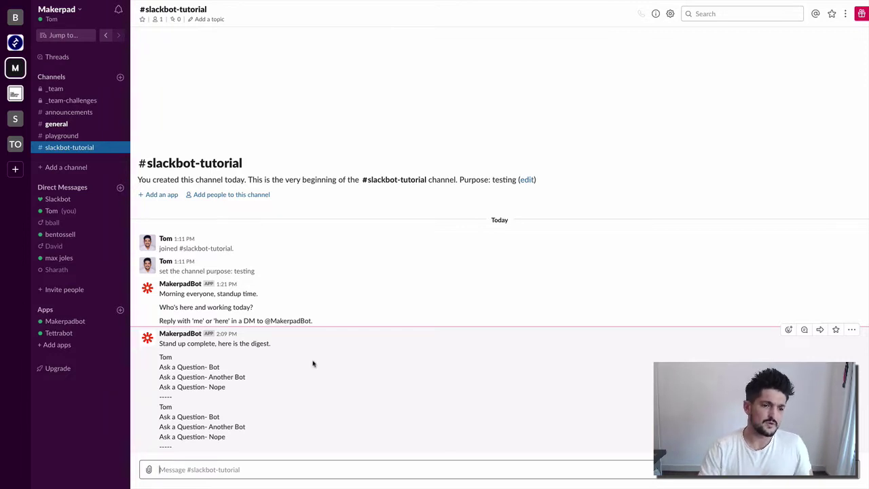
pyautogui.click(79, 325)
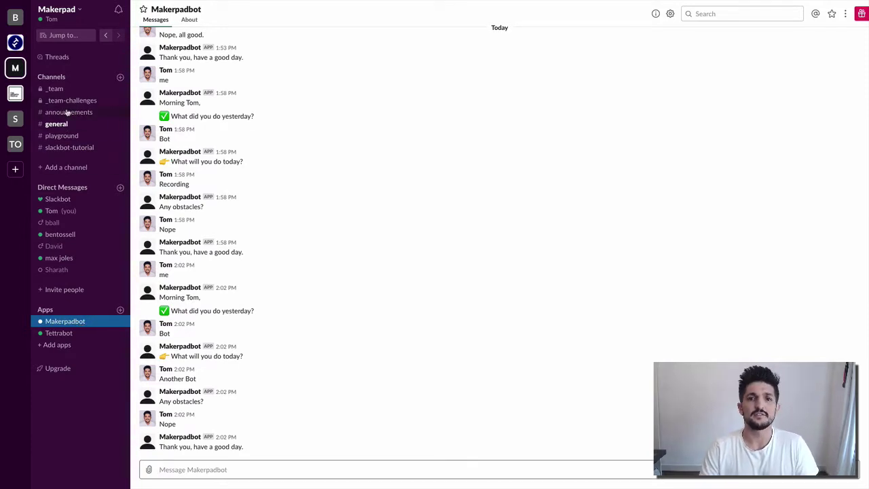
pyautogui.click(81, 147)
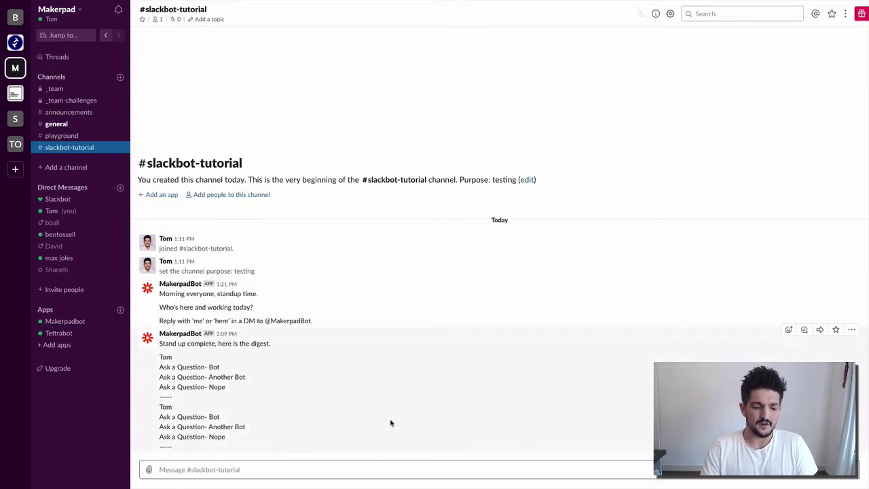